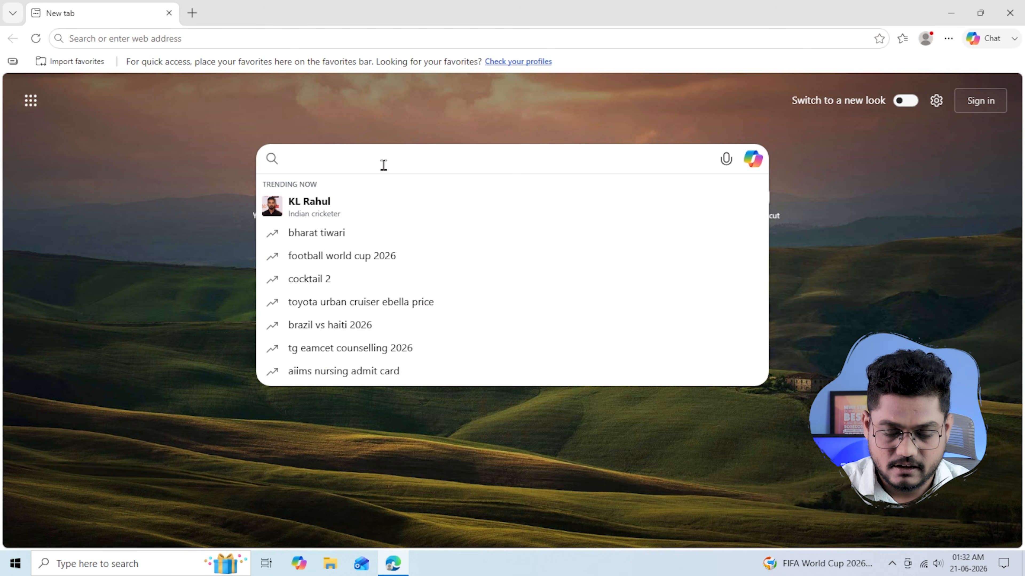
# Search the web for "windows 11" and open Microsoft's Download Windows 11 page from the results
pyautogui.write('windows 11')
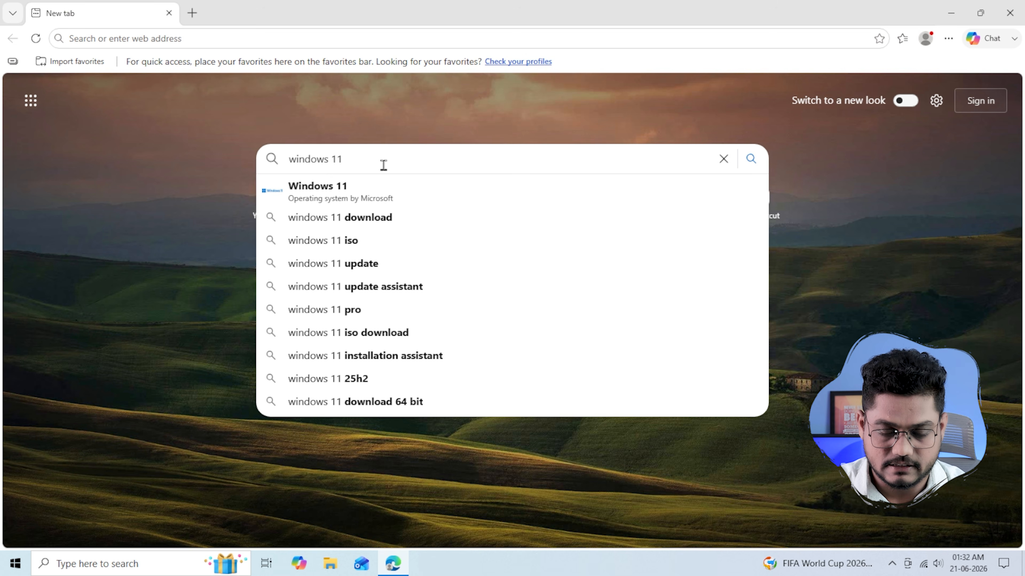
pyautogui.press('Return')
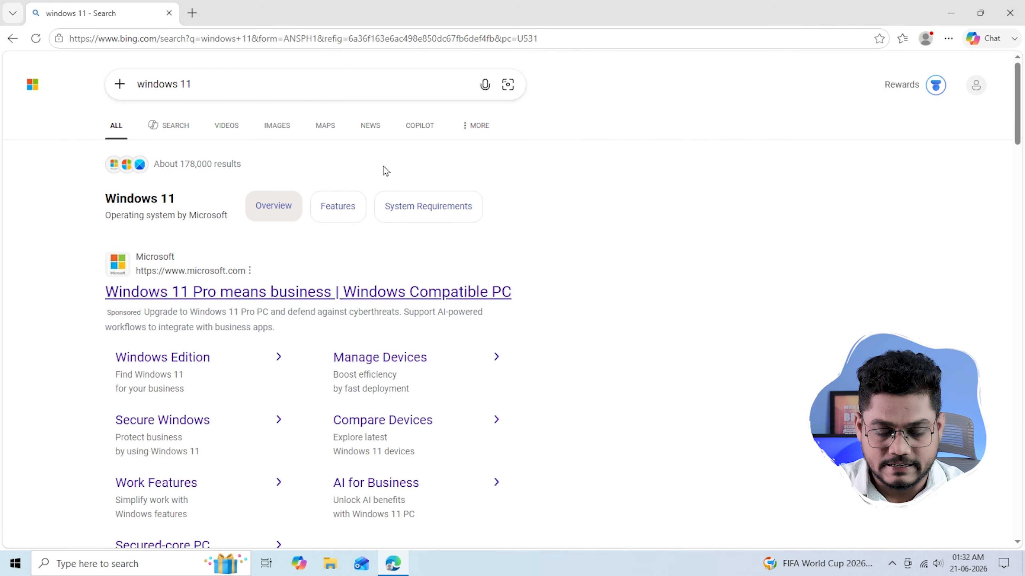
pyautogui.scroll(-8, 240, 258)
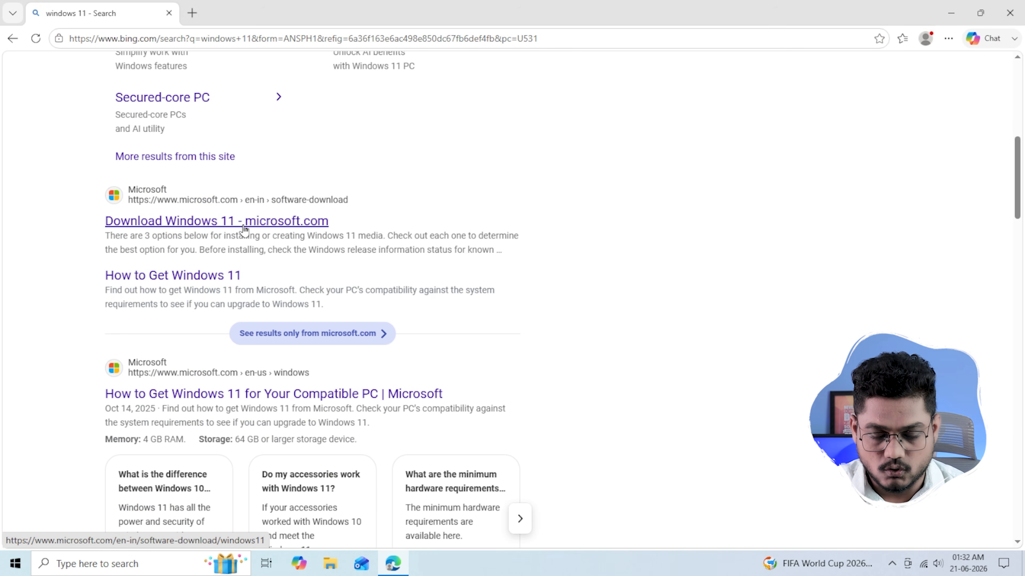
pyautogui.click(222, 220)
# In the disk image section for x64 devices, choose Windows 11 (multi-edition ISO for x64 devices) and submit the download request
pyautogui.scroll(-6, 221, 218)
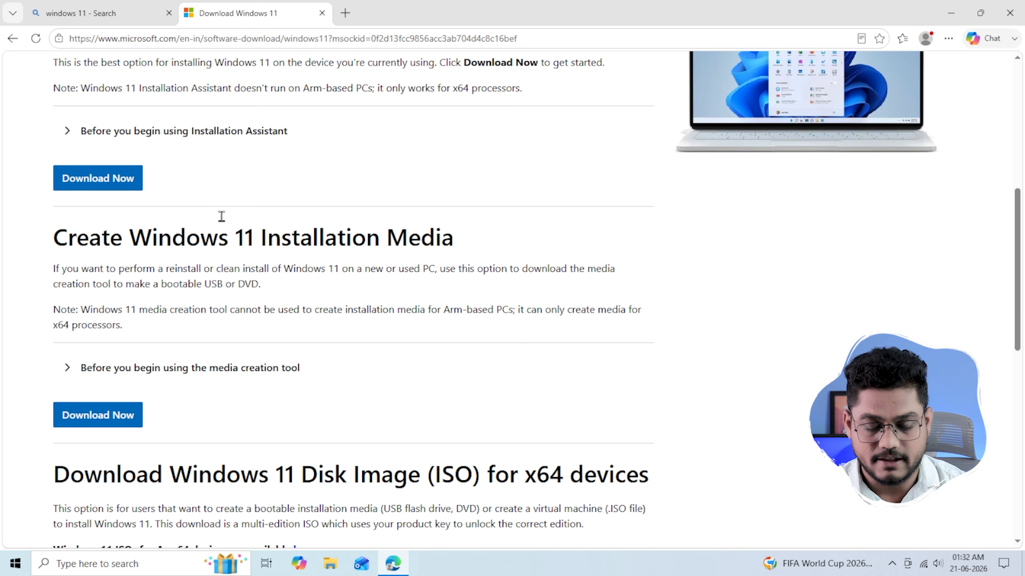
pyautogui.scroll(-7, 221, 218)
pyautogui.scroll(1, 226, 258)
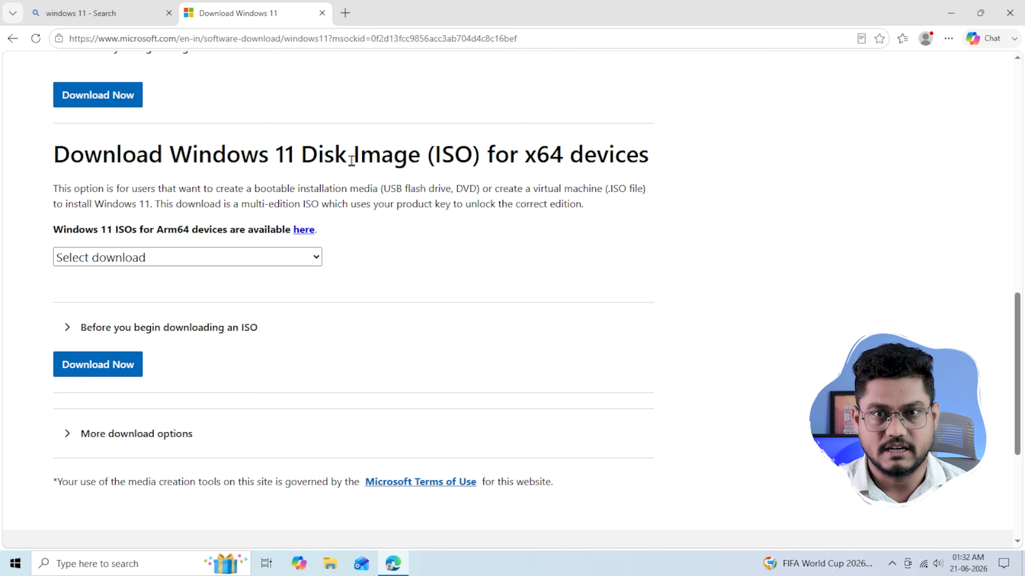
pyautogui.click(134, 257)
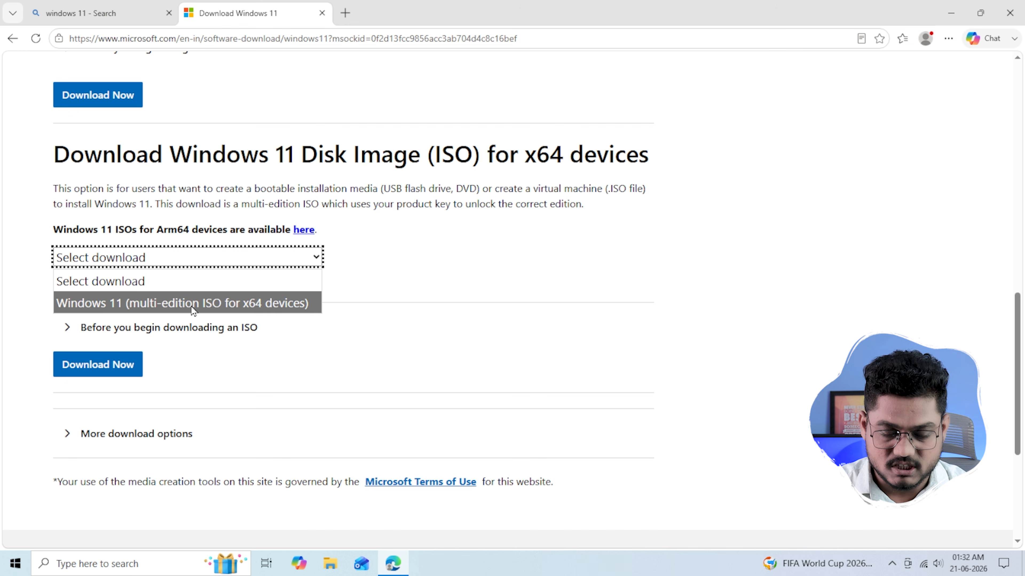
pyautogui.click(268, 307)
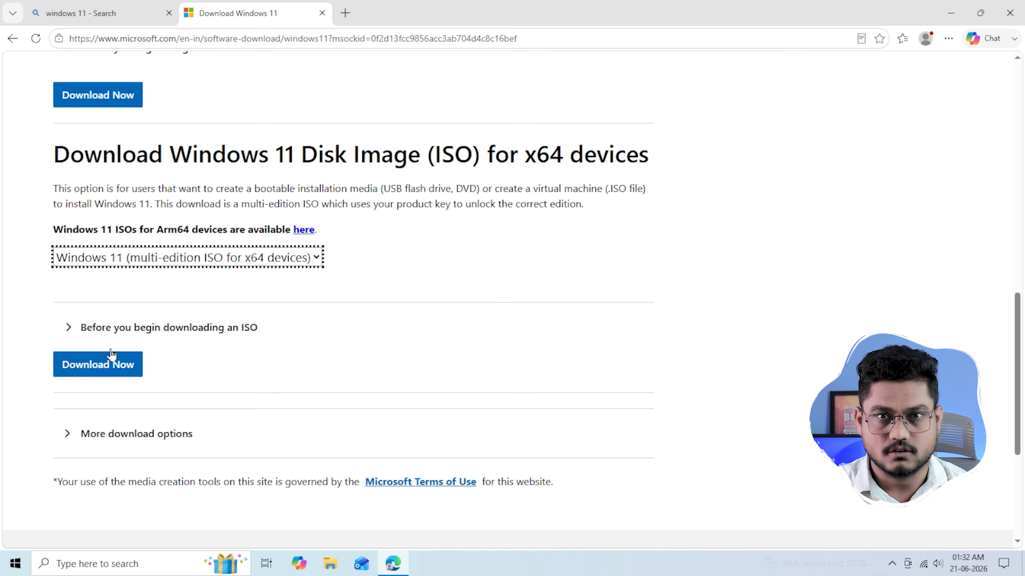
pyautogui.click(112, 365)
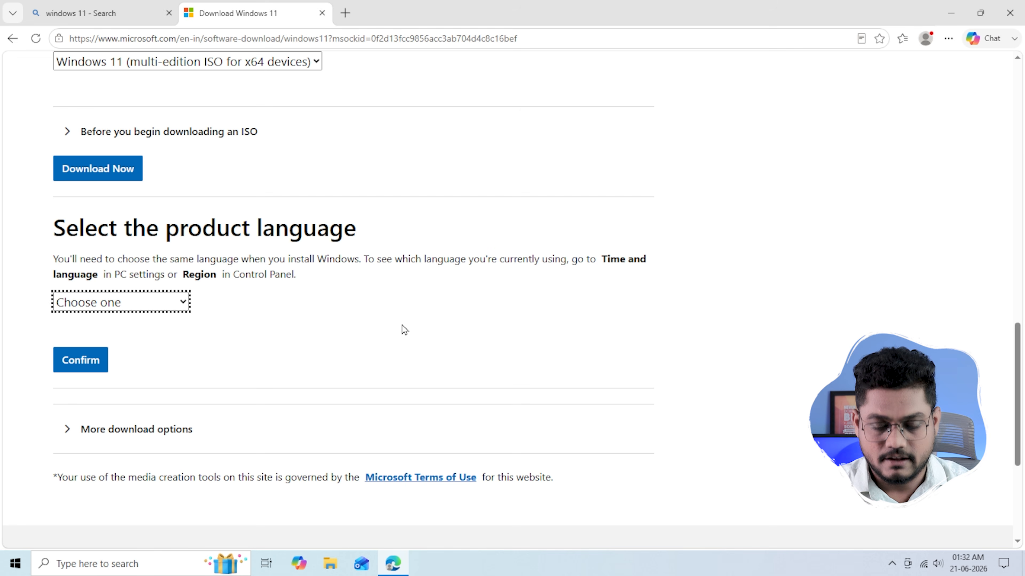
# Choose English (United States) as the product language and confirm it
pyautogui.moveTo(54, 229); pyautogui.dragTo(357, 234)
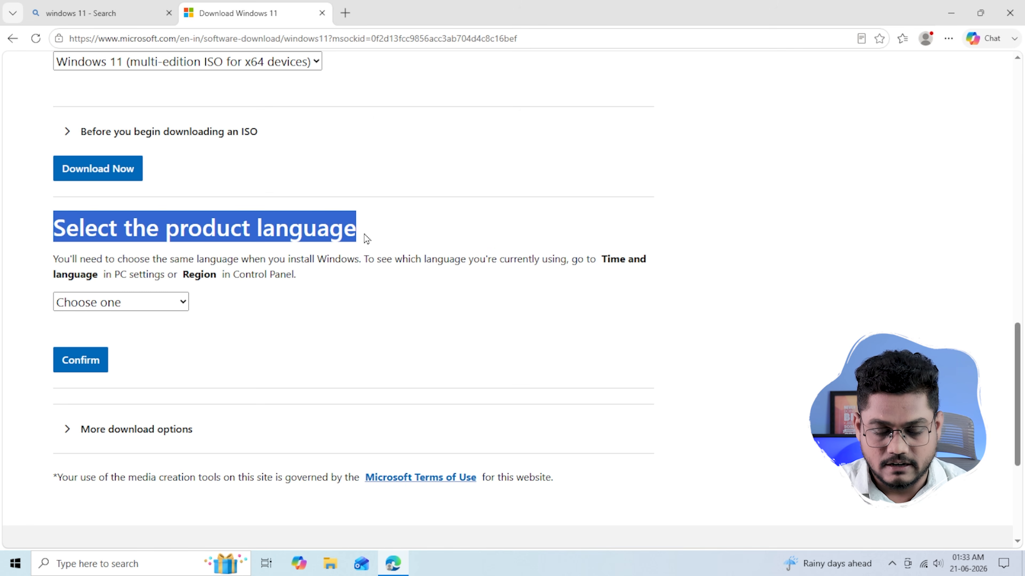
pyautogui.click(154, 301)
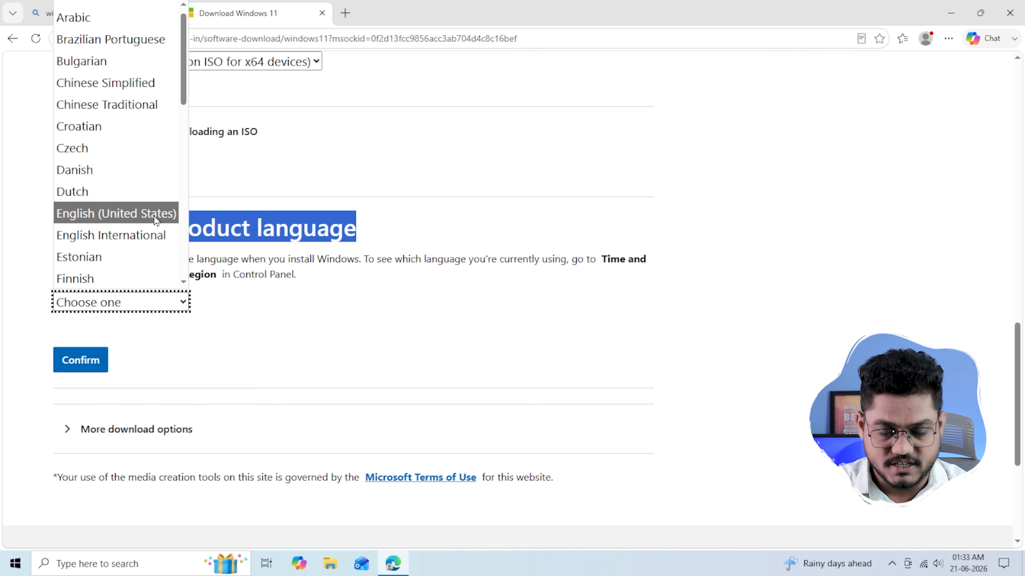
pyautogui.click(153, 216)
pyautogui.click(107, 368)
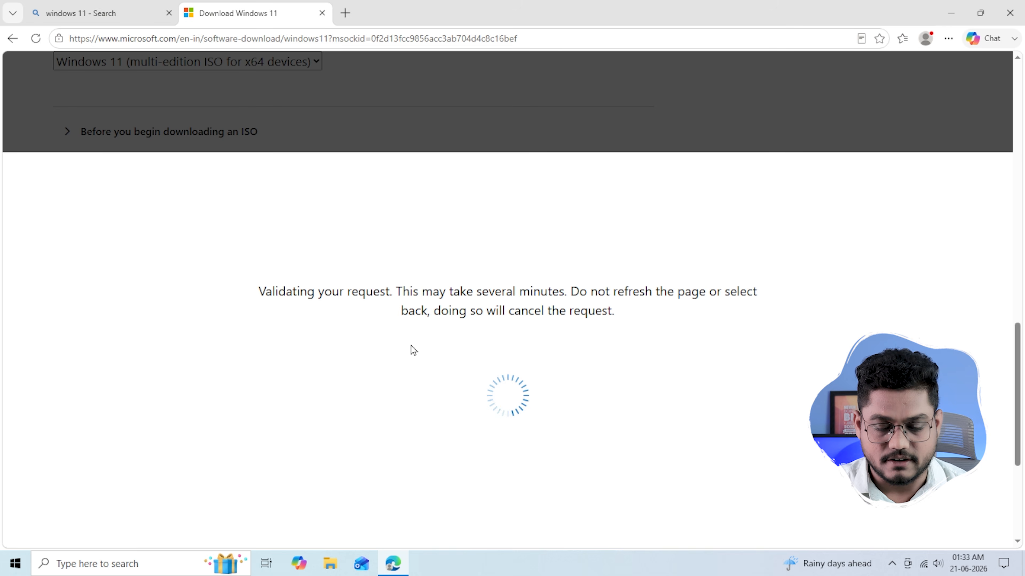
# Download the 64-bit Windows 11 English (United States) ISO and check it in the browser's download list
pyautogui.scroll(5, 339, 319)
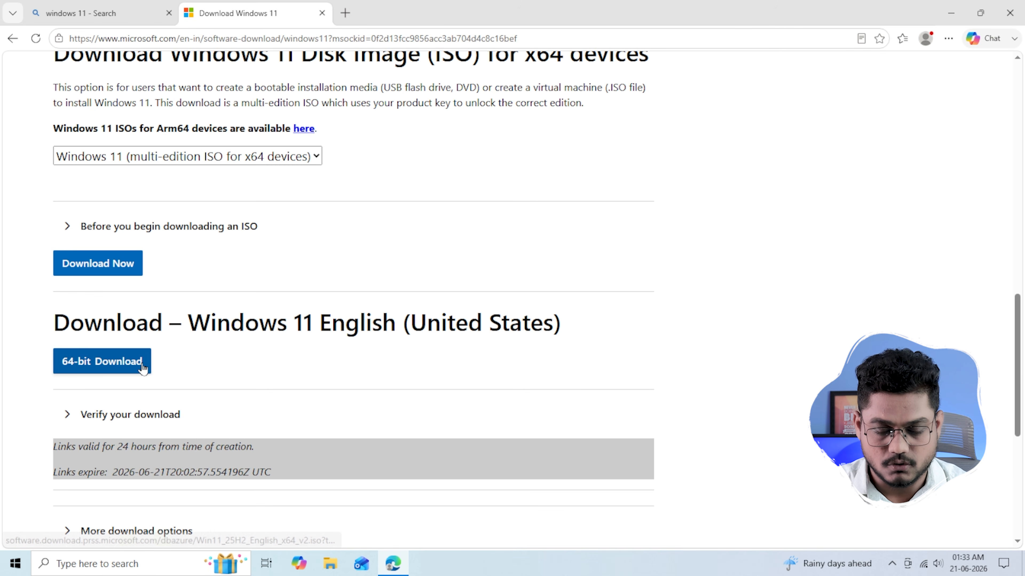
pyautogui.click(120, 367)
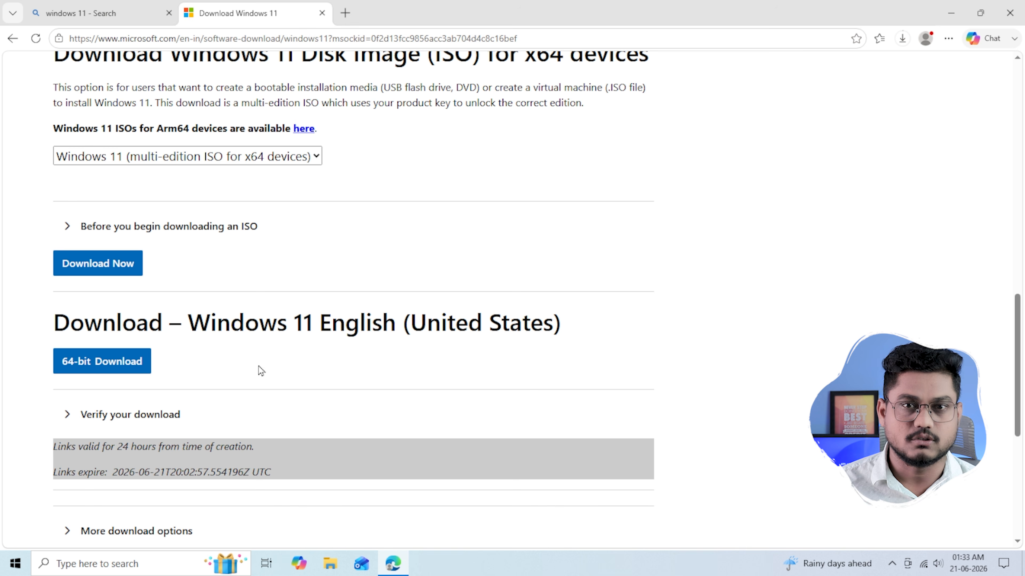
pyautogui.click(900, 40)
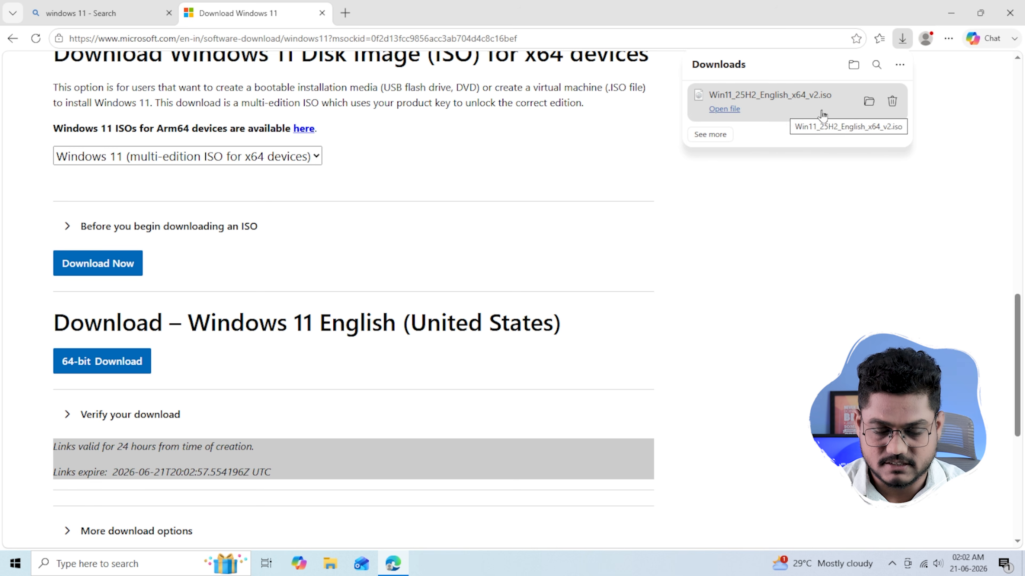
# Search for "rufus" in a new browser tab and open the official rufus.ie site from the results
pyautogui.click(346, 13)
pyautogui.click(427, 163)
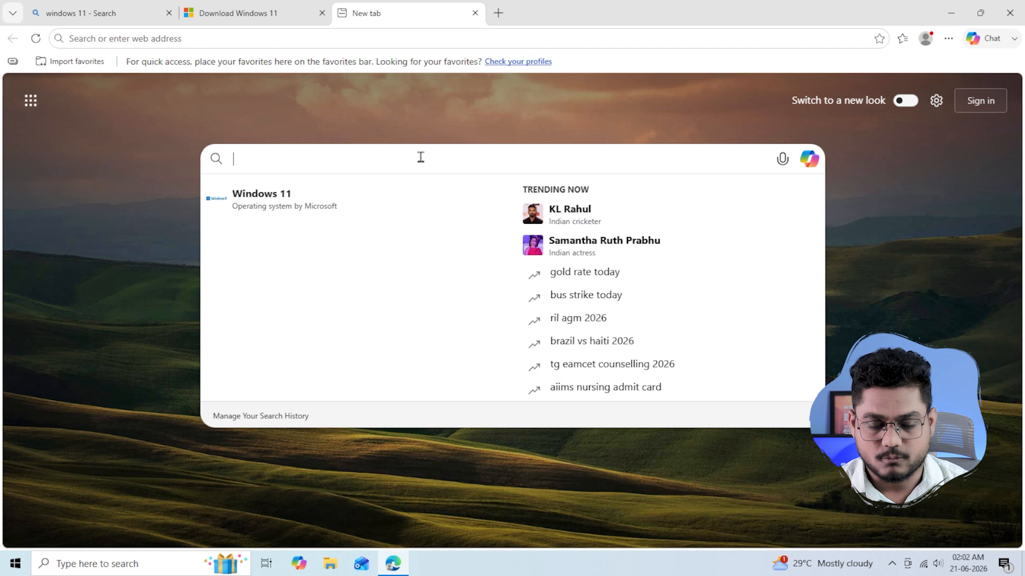
pyautogui.write('rufus')
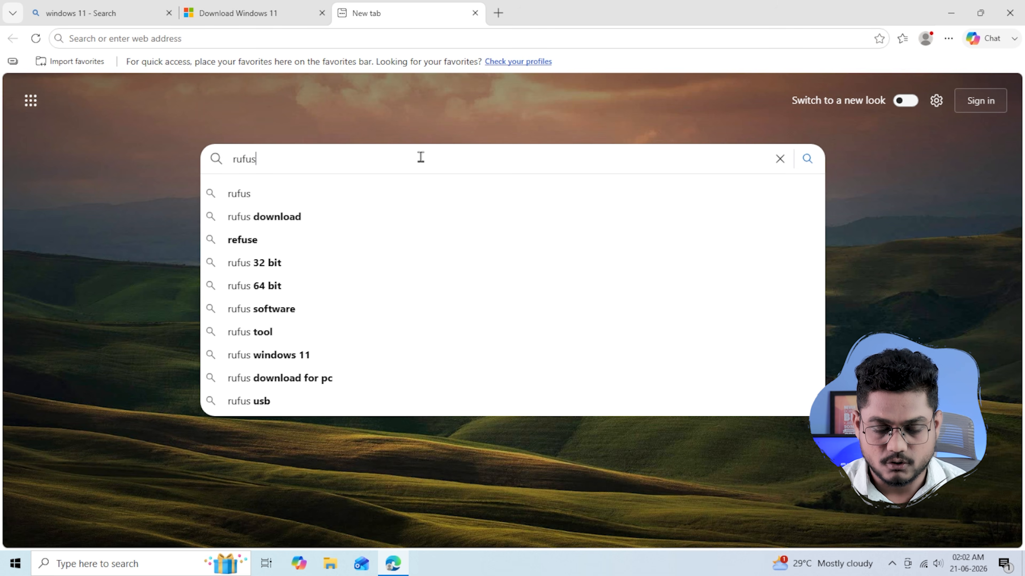
pyautogui.press('Return')
pyautogui.scroll(-3, 420, 158)
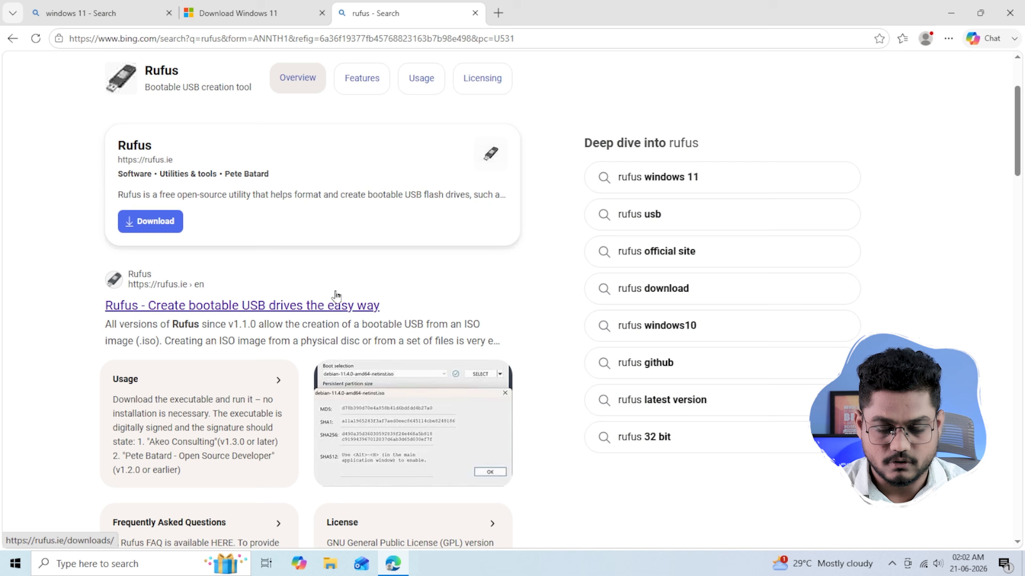
pyautogui.click(247, 302)
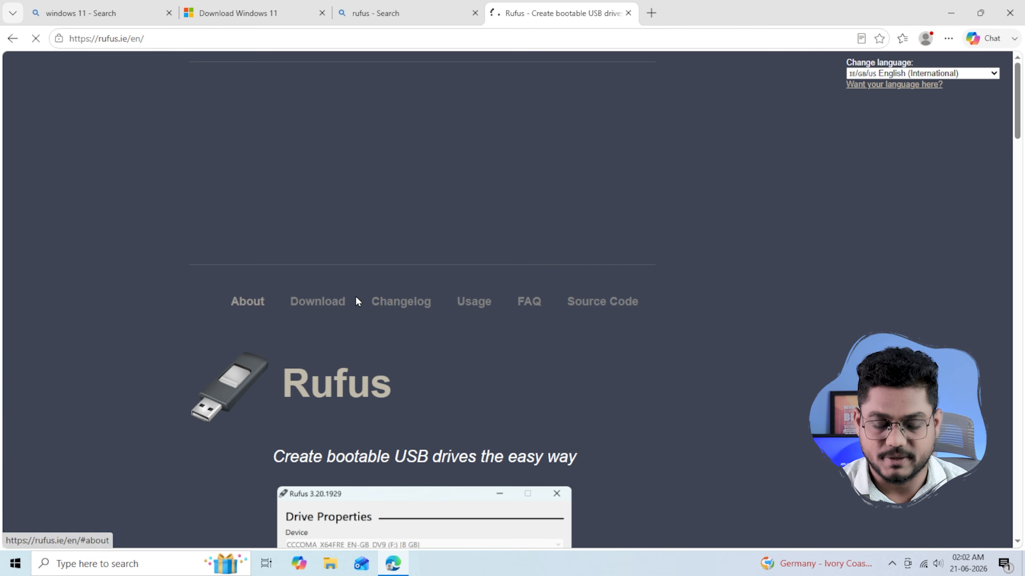
# Download the standard Windows x64 release rufus-4.14.exe, show it in its folder, and minimize the browser
pyautogui.scroll(-1, 393, 297)
pyautogui.scroll(-10, 395, 290)
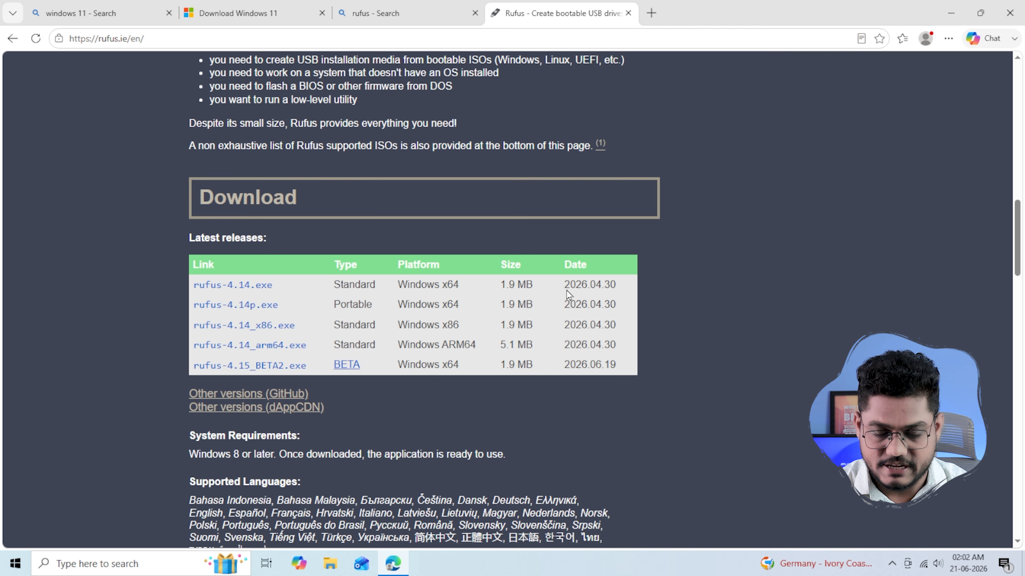
pyautogui.click(262, 286)
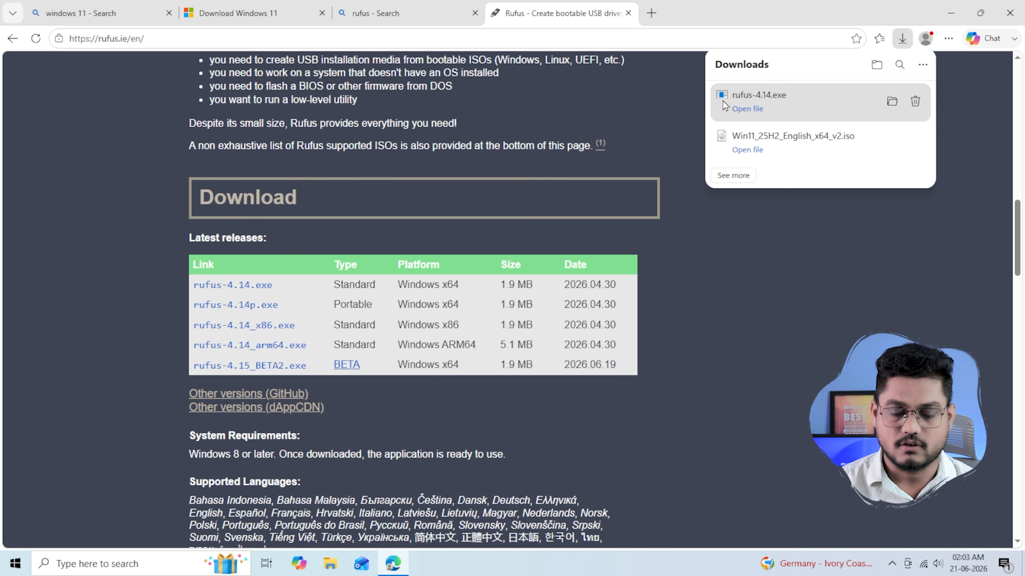
pyautogui.click(892, 101)
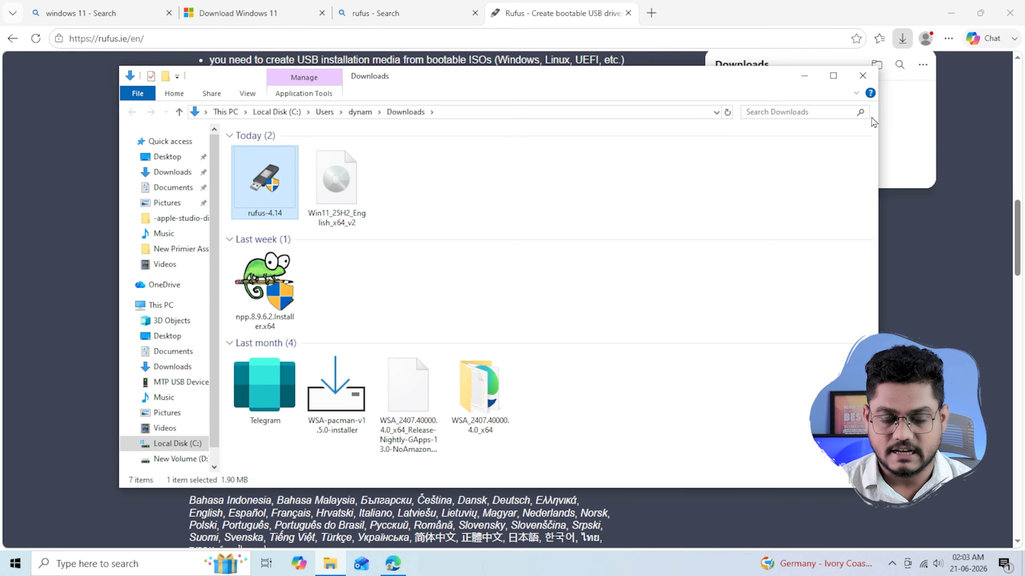
pyautogui.click(951, 13)
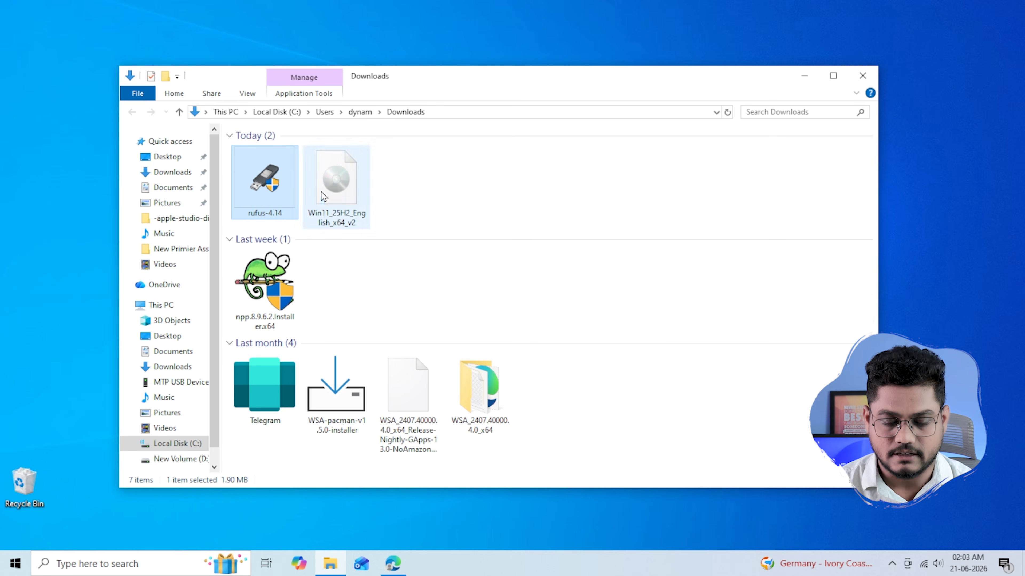
# Cut the rufus-4.14 and Win11_25H2_English_x64_v2 files from the Downloads folder
pyautogui.moveTo(412, 198); pyautogui.dragTo(274, 171)
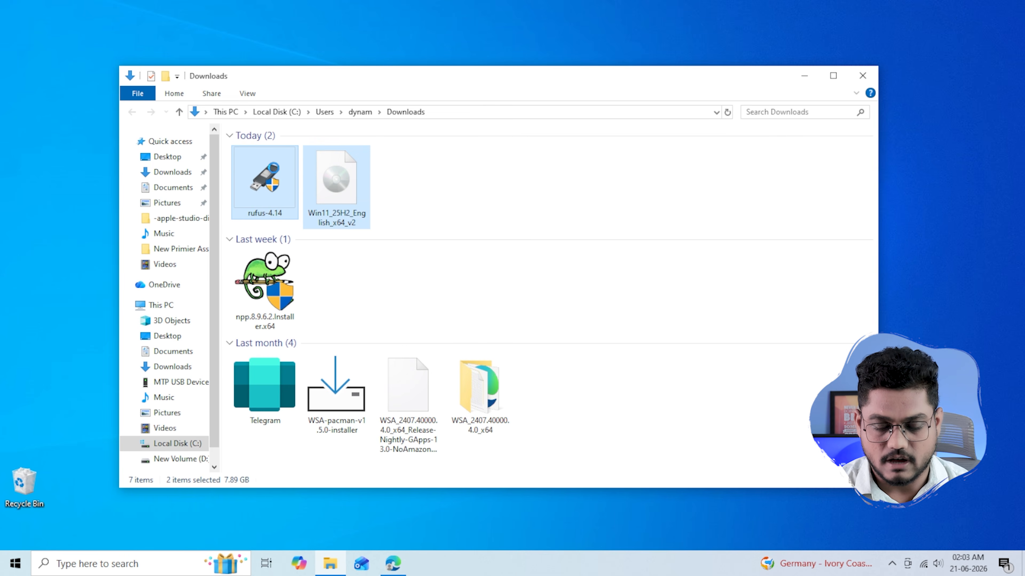
pyautogui.rightClick(275, 172)
pyautogui.click(323, 290)
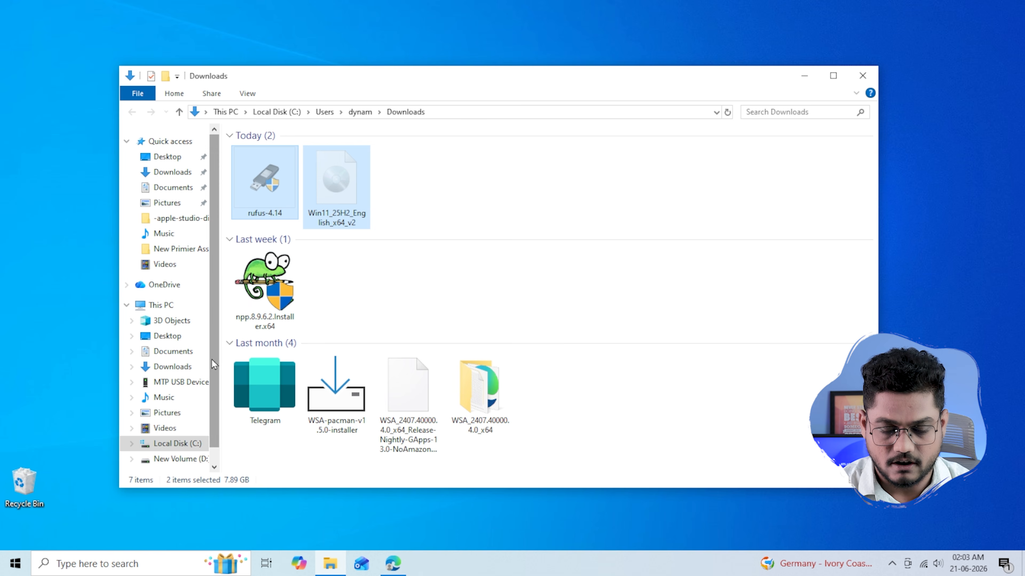
# Create a new folder named "windows 11 iso" at the root of Local Disk (C:)
pyautogui.click(182, 304)
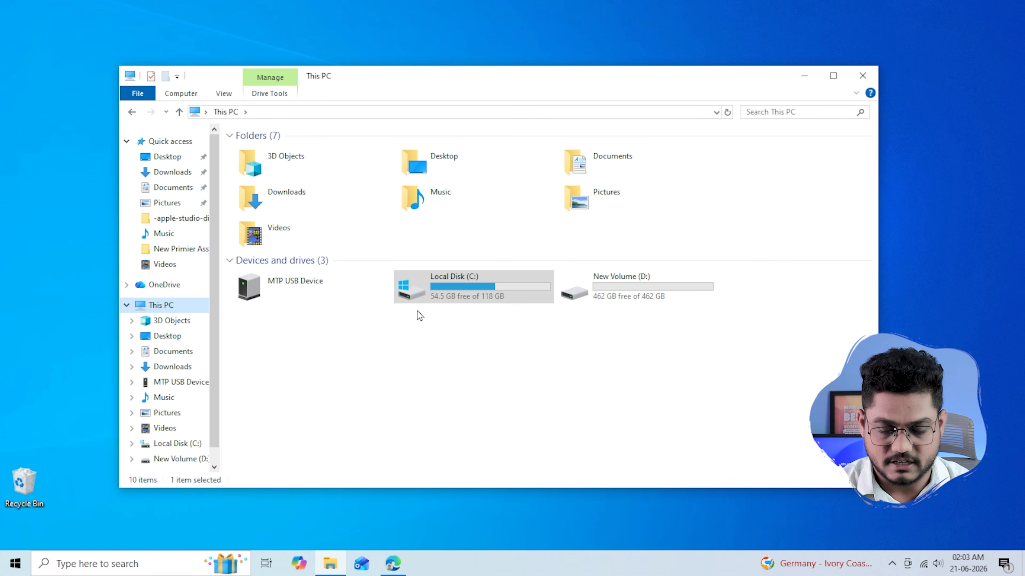
pyautogui.click(483, 294)
pyautogui.doubleClick(483, 297)
pyautogui.rightClick(333, 316)
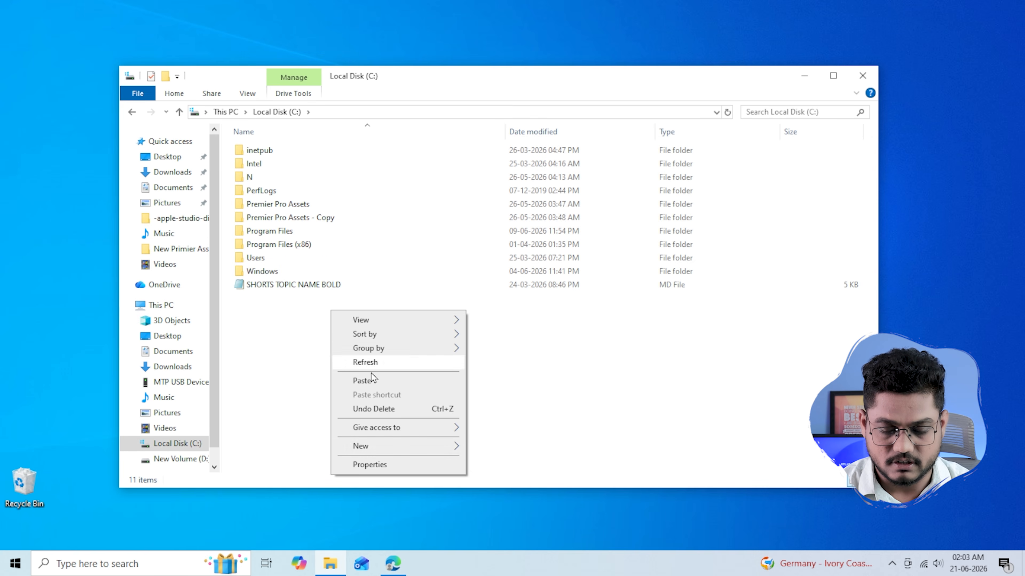
pyautogui.moveTo(442, 446)
pyautogui.click(490, 447)
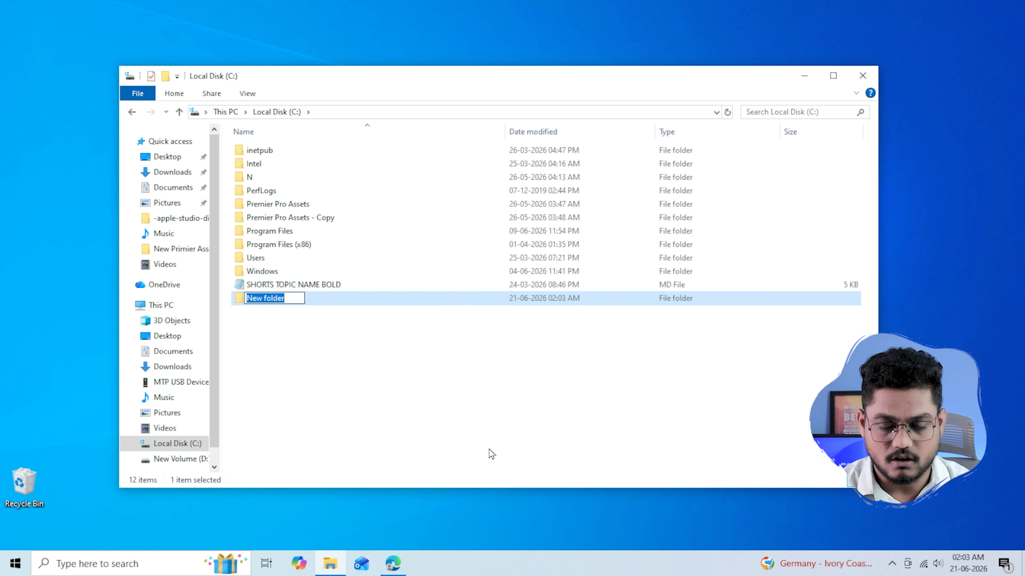
pyautogui.write('windows ')
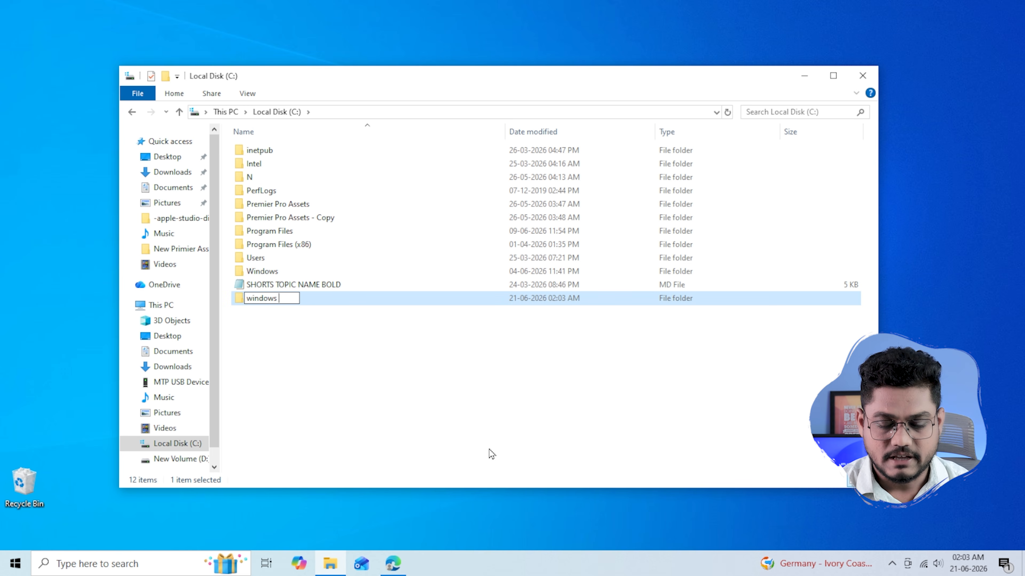
pyautogui.write('11 iso')
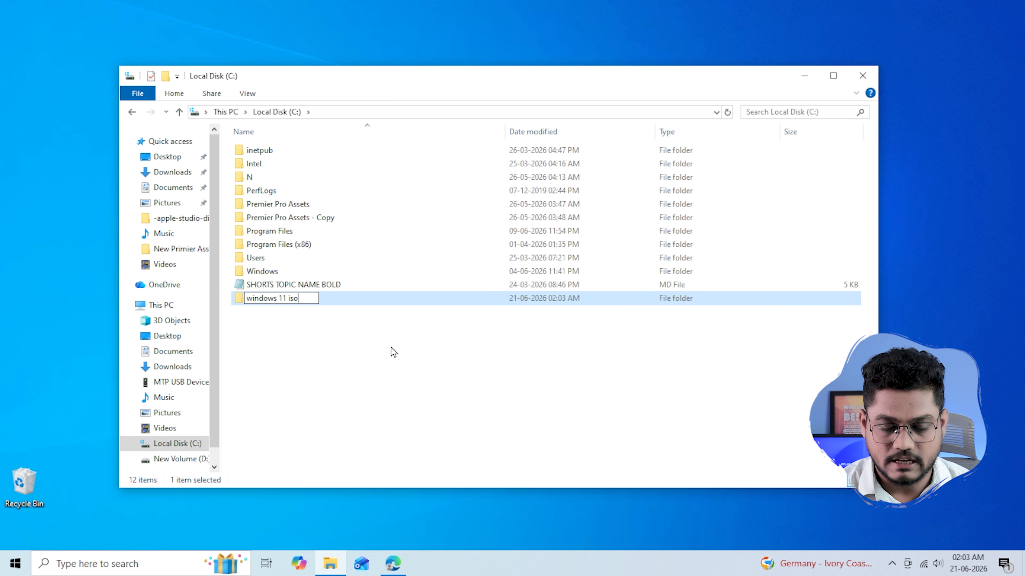
pyautogui.press('Return')
# Paste the cut Rufus and ISO files into the "windows 11 iso" folder and display them as large icons
pyautogui.doubleClick(377, 300)
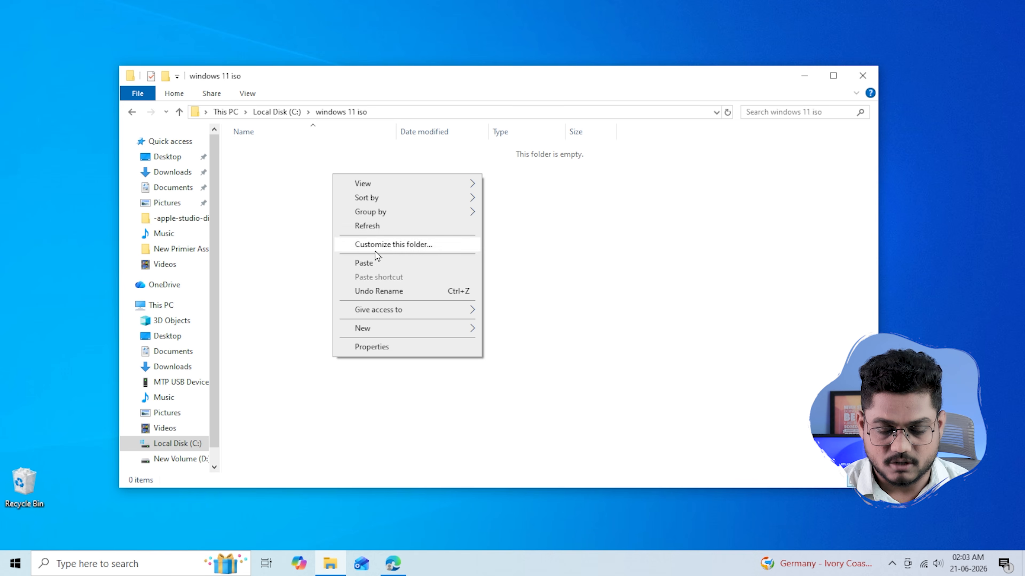
pyautogui.click(385, 265)
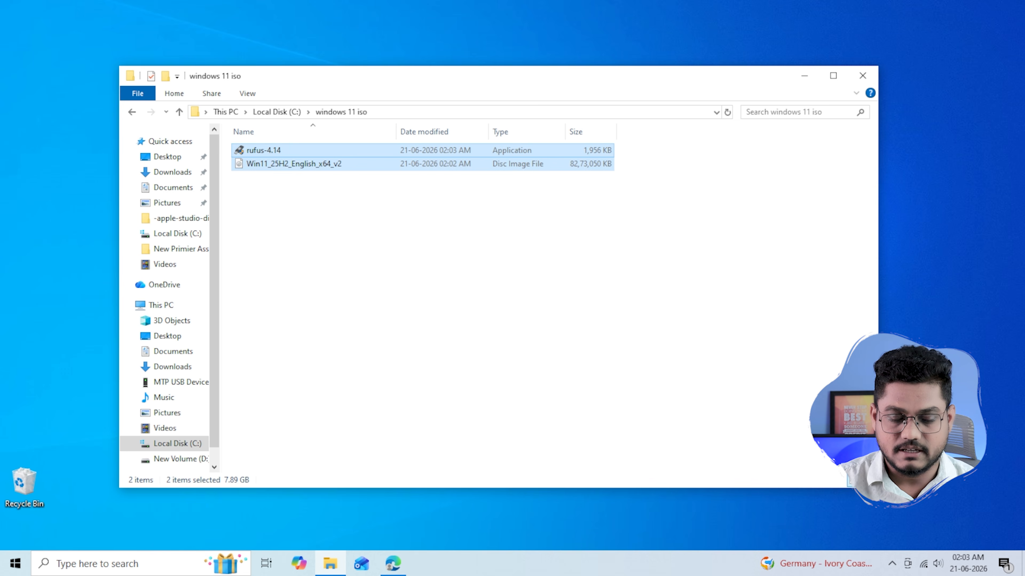
pyautogui.click(868, 480)
pyautogui.click(450, 276)
# Launch rufus-4.14 from the folder, allow it to run, and close the File Explorer window
pyautogui.click(268, 163)
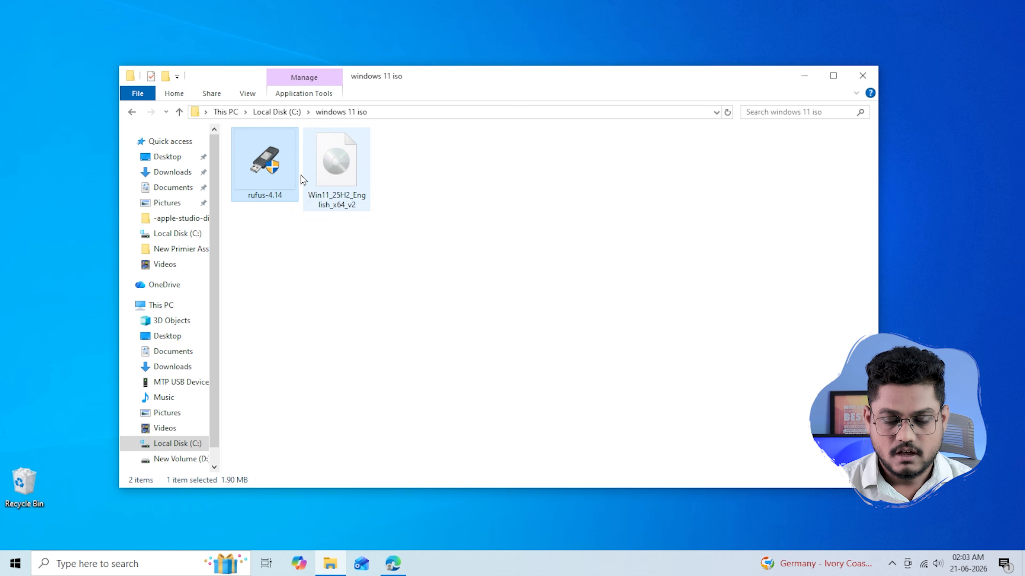
pyautogui.doubleClick(263, 161)
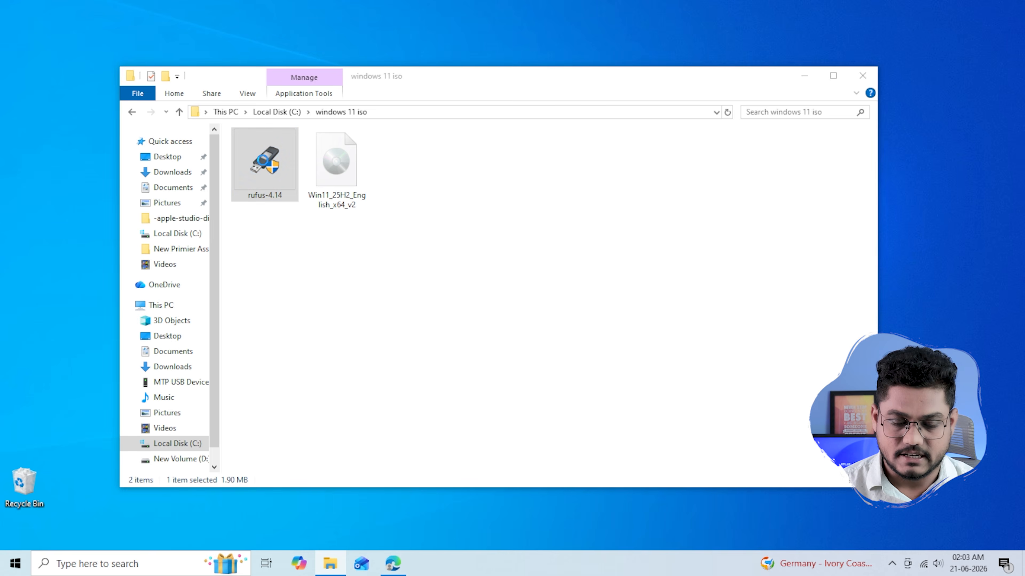
pyautogui.click(568, 298)
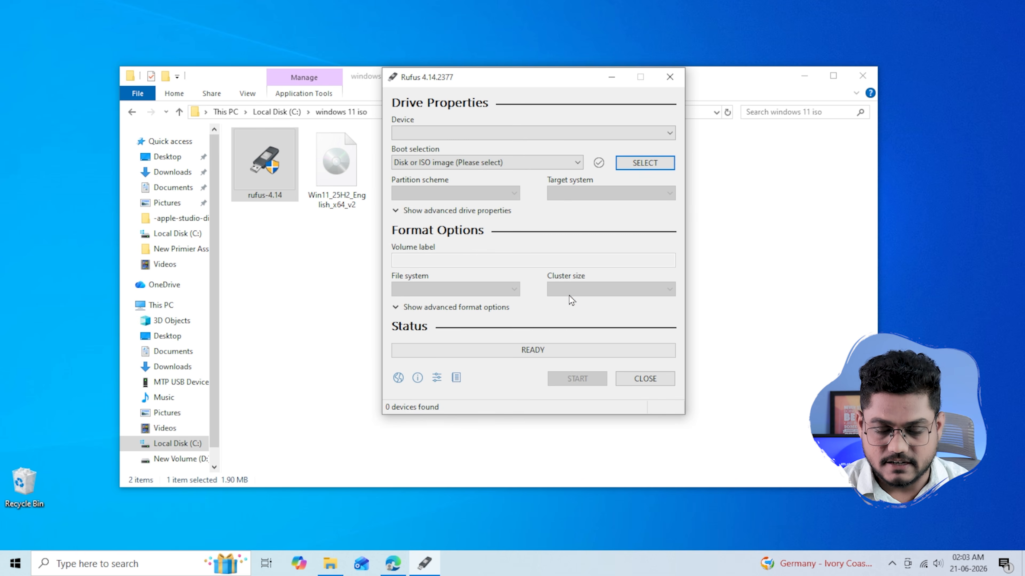
pyautogui.click(862, 75)
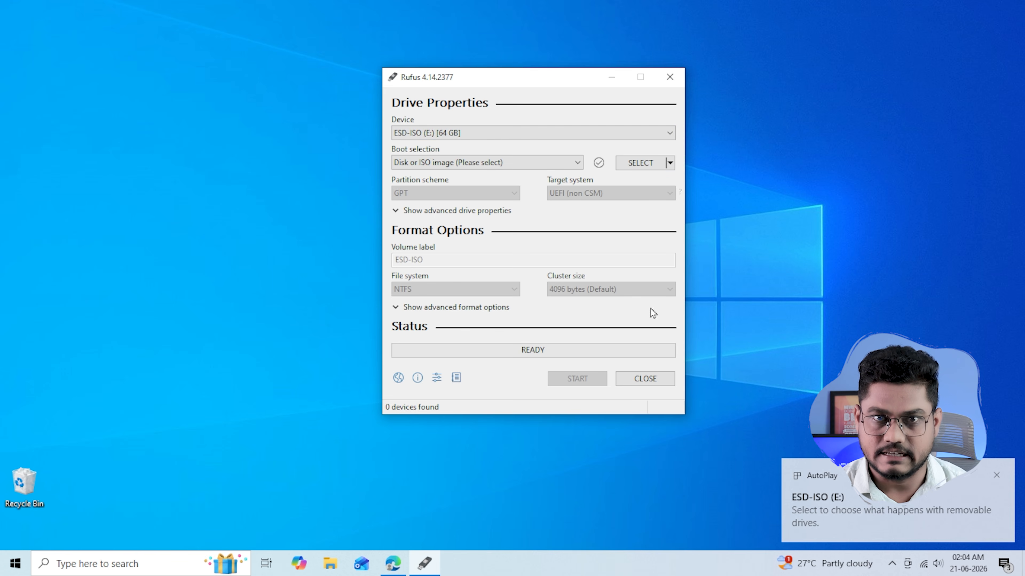
# Load Win11_25H2_English_x64_v2 from the "windows 11 iso" folder on Local Disk (C:) as the boot image for the 64 GB USB drive
pyautogui.click(487, 136)
pyautogui.click(480, 145)
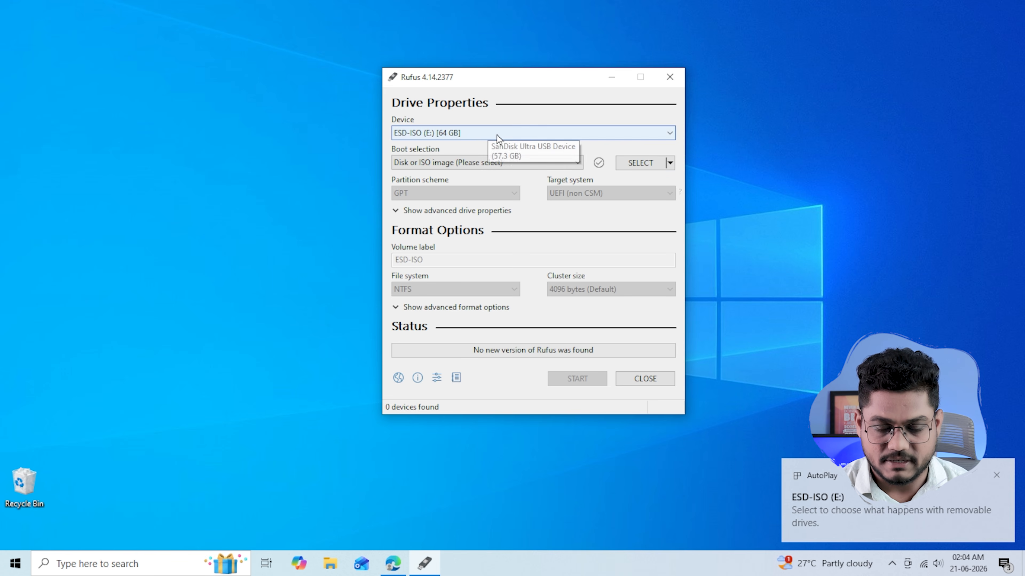
pyautogui.click(643, 166)
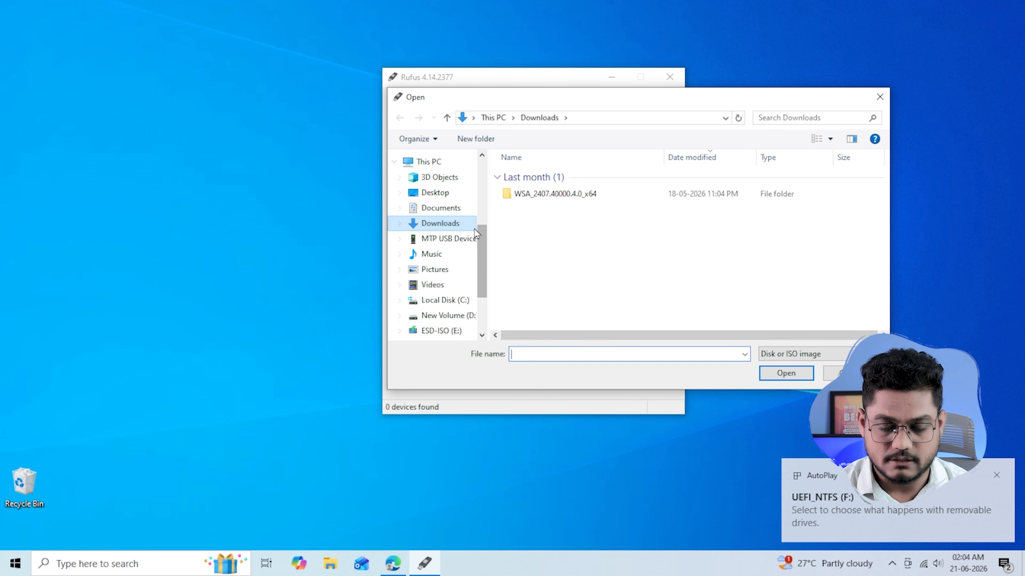
pyautogui.scroll(2, 480, 230)
pyautogui.click(473, 227)
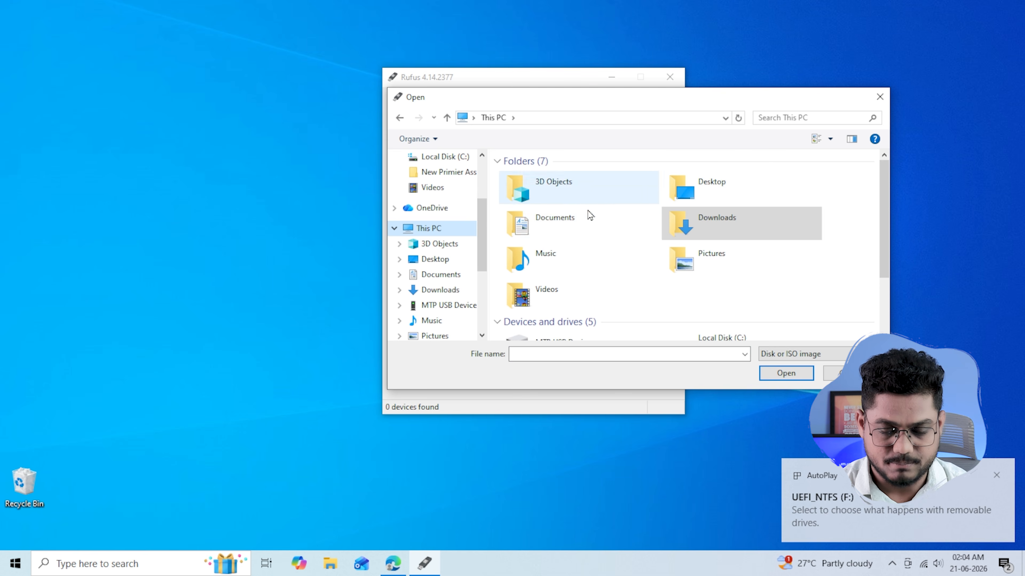
pyautogui.scroll(-3, 597, 263)
pyautogui.click(742, 245)
pyautogui.doubleClick(741, 245)
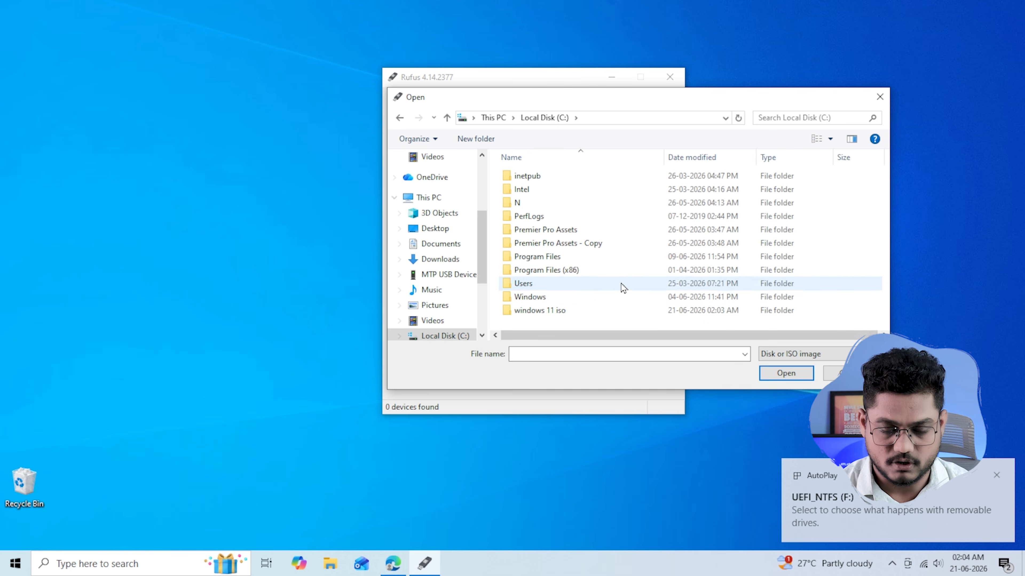
pyautogui.doubleClick(575, 312)
pyautogui.click(580, 181)
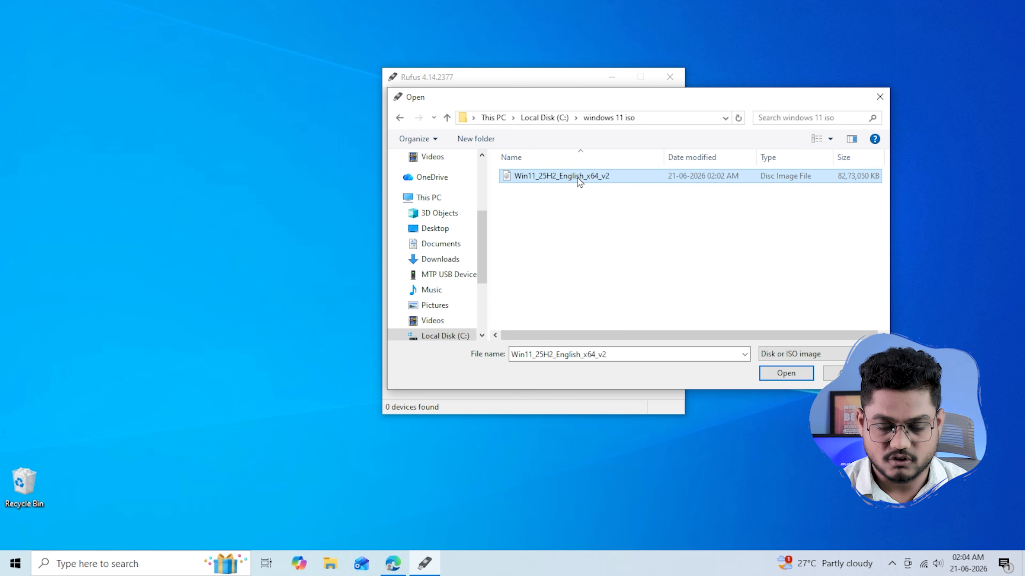
pyautogui.click(762, 369)
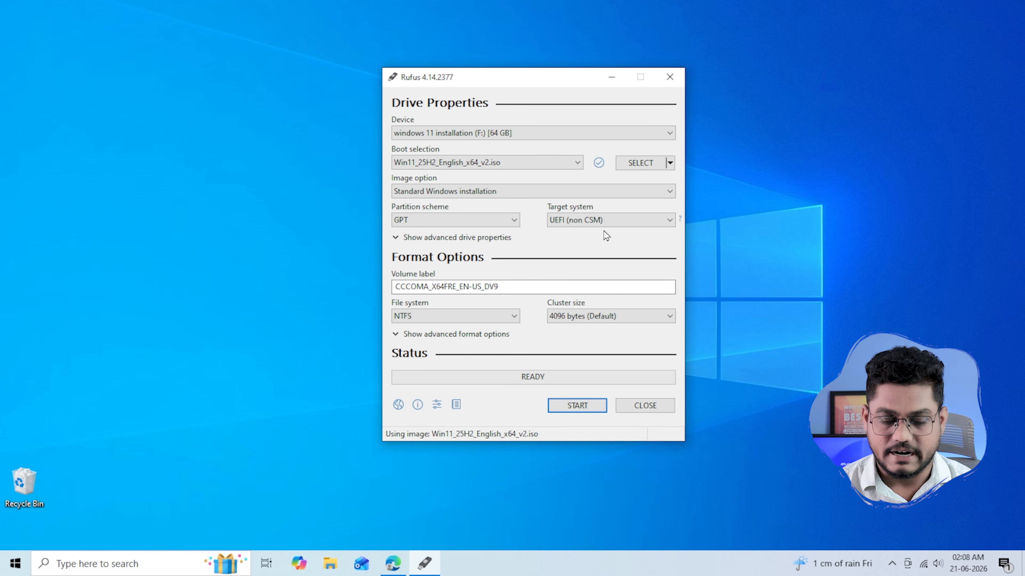
# Set the volume label to "windows 11 installation" and start creating the bootable drive
pyautogui.moveTo(501, 286); pyautogui.dragTo(382, 292)
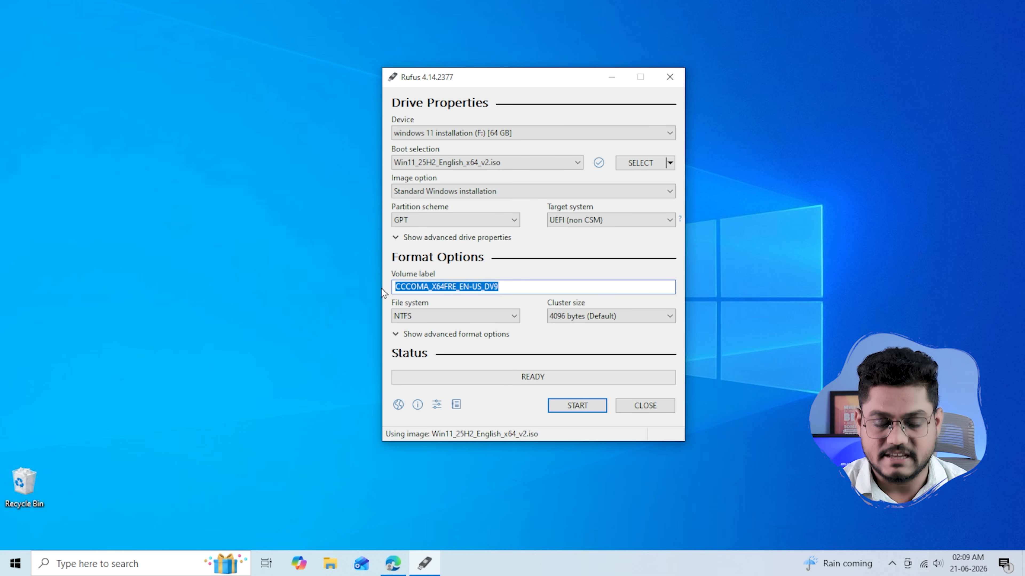
pyautogui.write('wi')
pyautogui.write('ndows 11 installation')
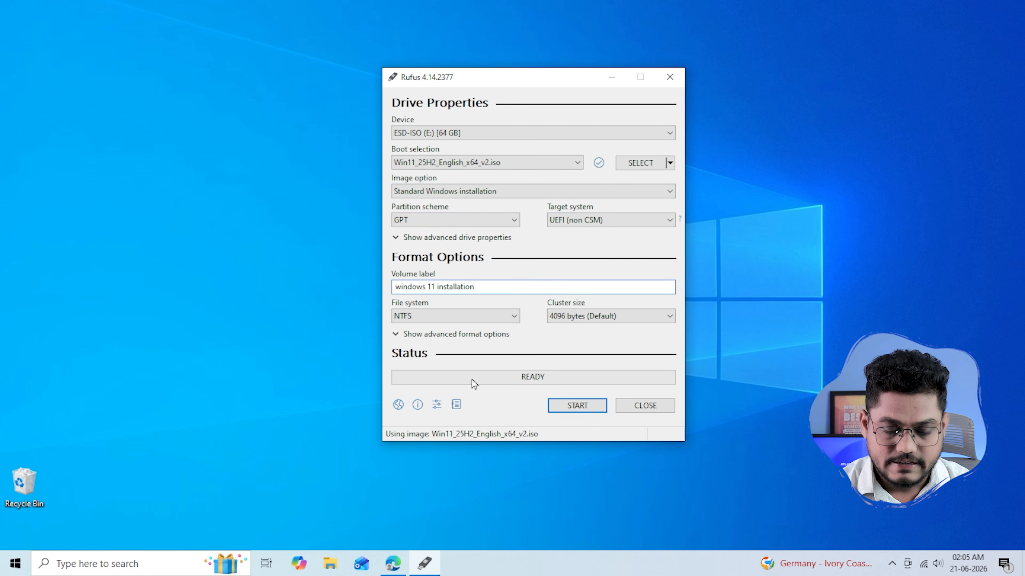
pyautogui.click(584, 405)
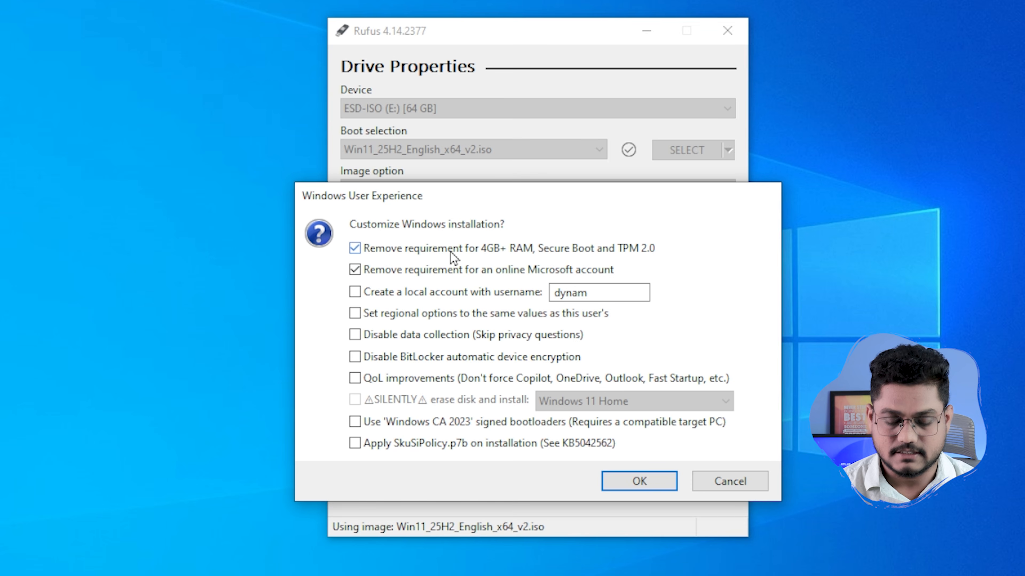
# Clear and re-enable the options removing the 4GB+ RAM, Secure Boot and TPM 2.0 requirement and the online Microsoft account requirement
pyautogui.moveTo(423, 252)
pyautogui.click(369, 250)
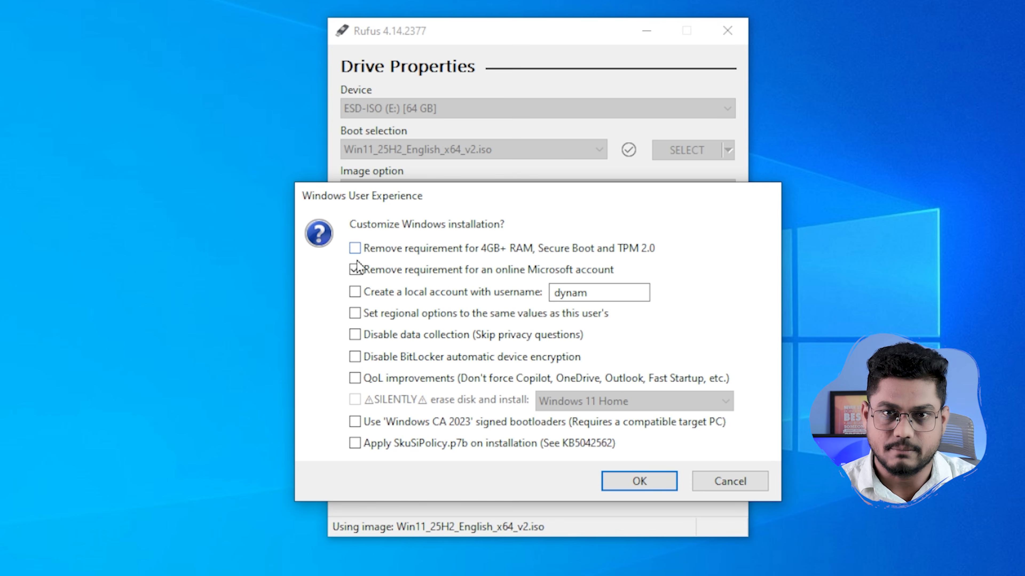
pyautogui.click(356, 270)
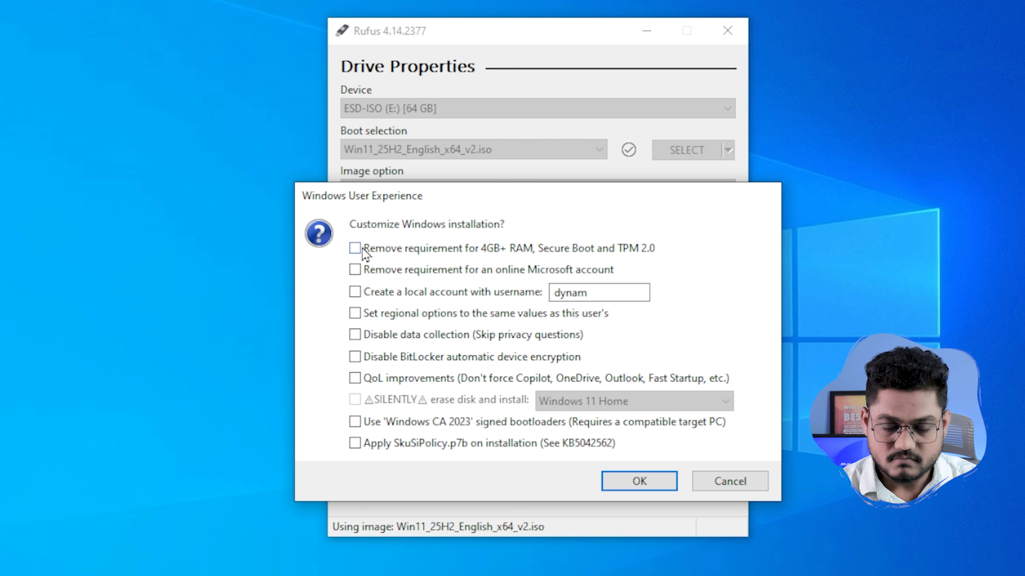
pyautogui.moveTo(371, 251)
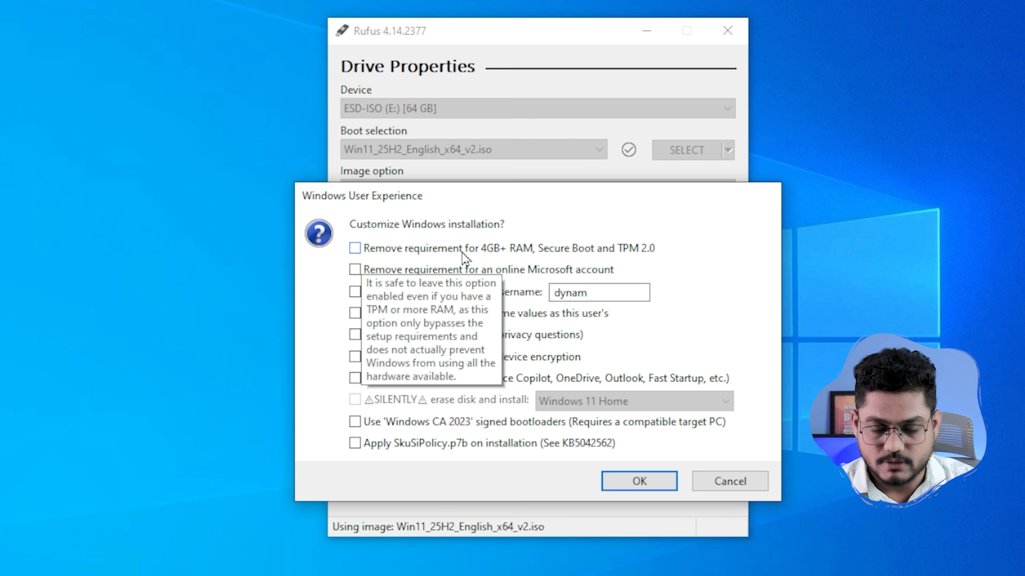
pyautogui.click(354, 251)
pyautogui.moveTo(366, 275)
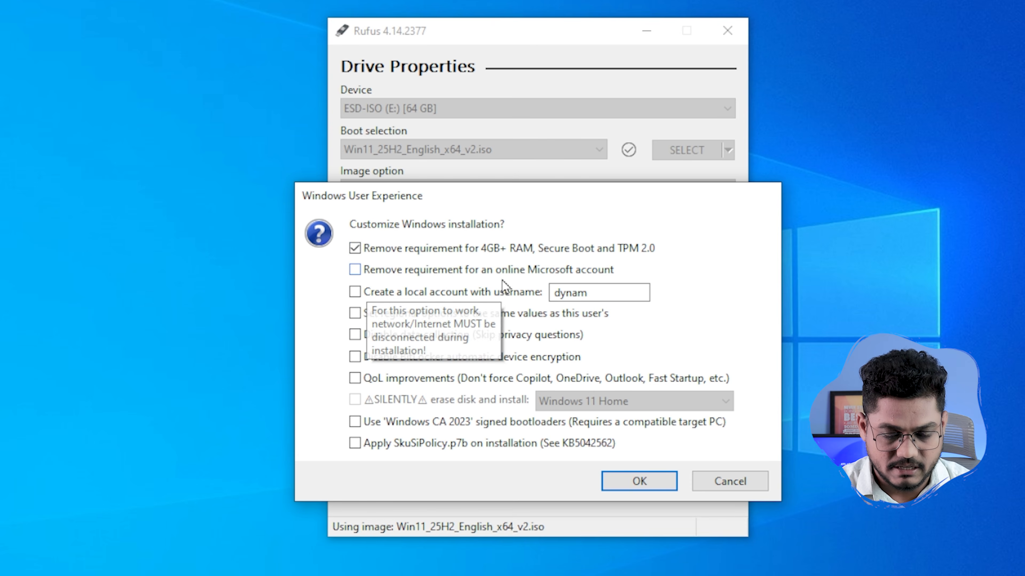
pyautogui.click(355, 270)
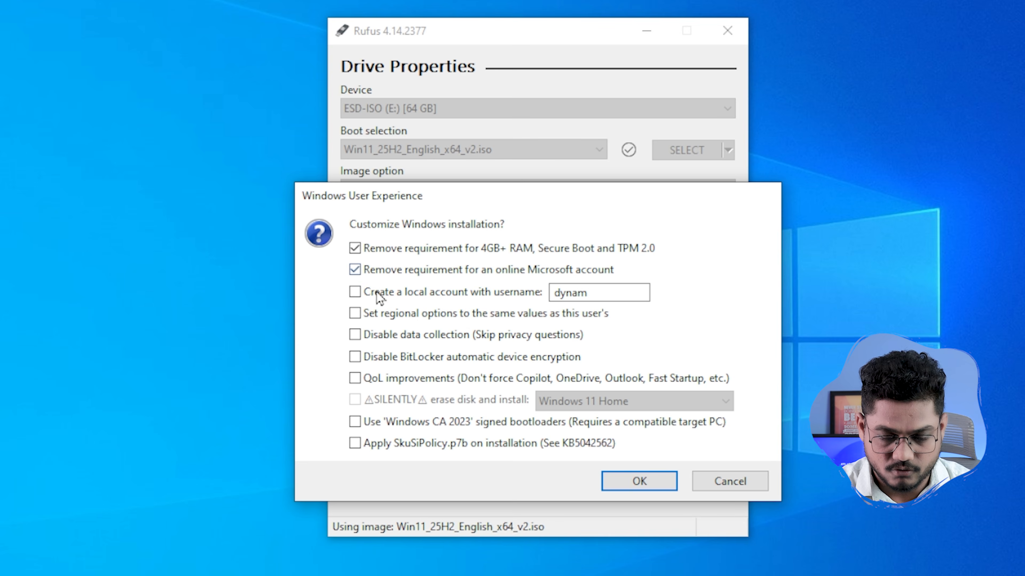
# Enable creation of a local account with the username "dynamic"
pyautogui.moveTo(381, 298)
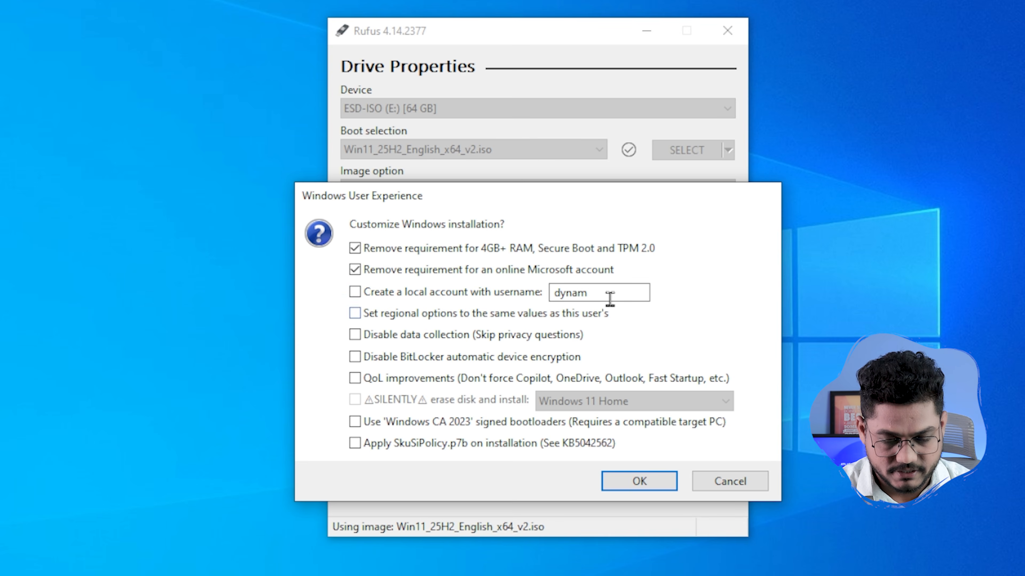
pyautogui.moveTo(609, 297); pyautogui.dragTo(502, 292)
pyautogui.write('dyna')
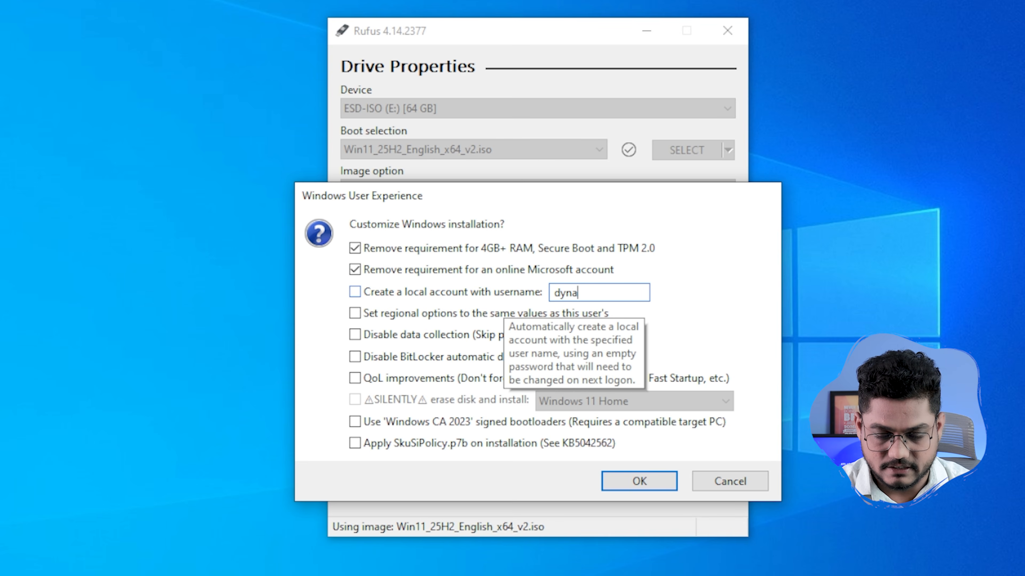
pyautogui.click(355, 294)
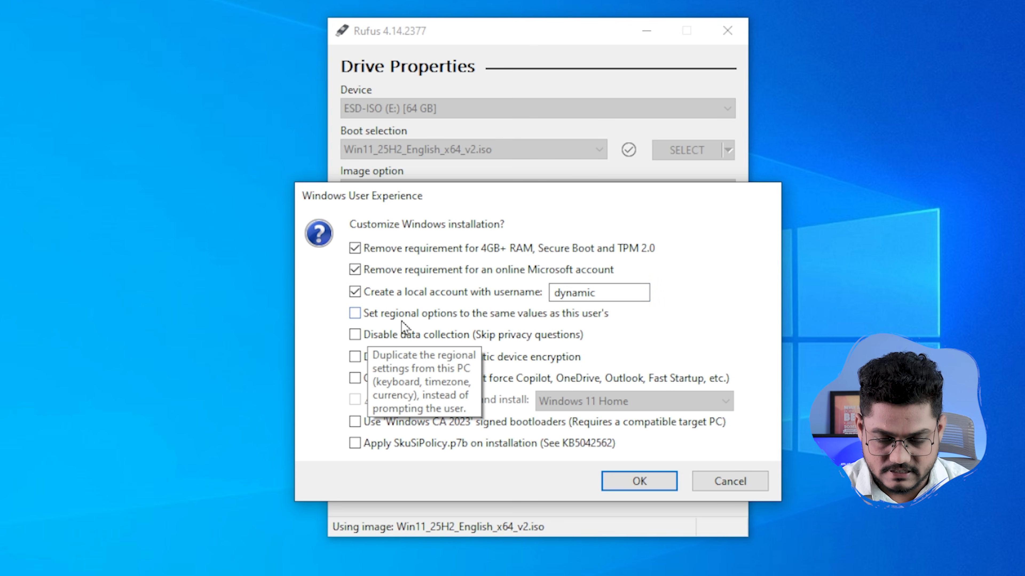
# Enable the options for matching regional settings, disabled data collection, disabled BitLocker automatic device encryption, and QoL improvements
pyautogui.click(355, 314)
pyautogui.click(355, 335)
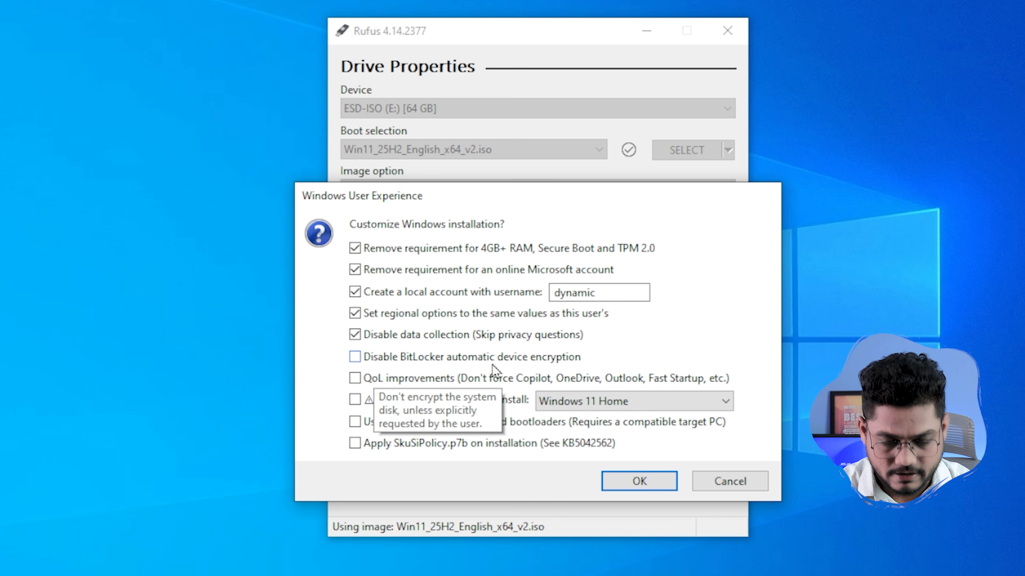
pyautogui.click(363, 356)
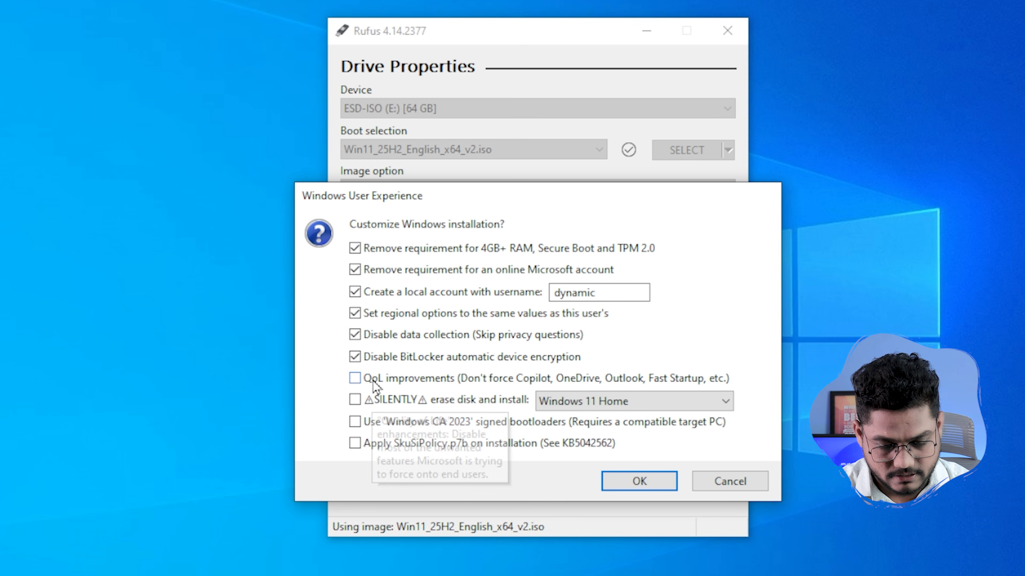
pyautogui.click(358, 378)
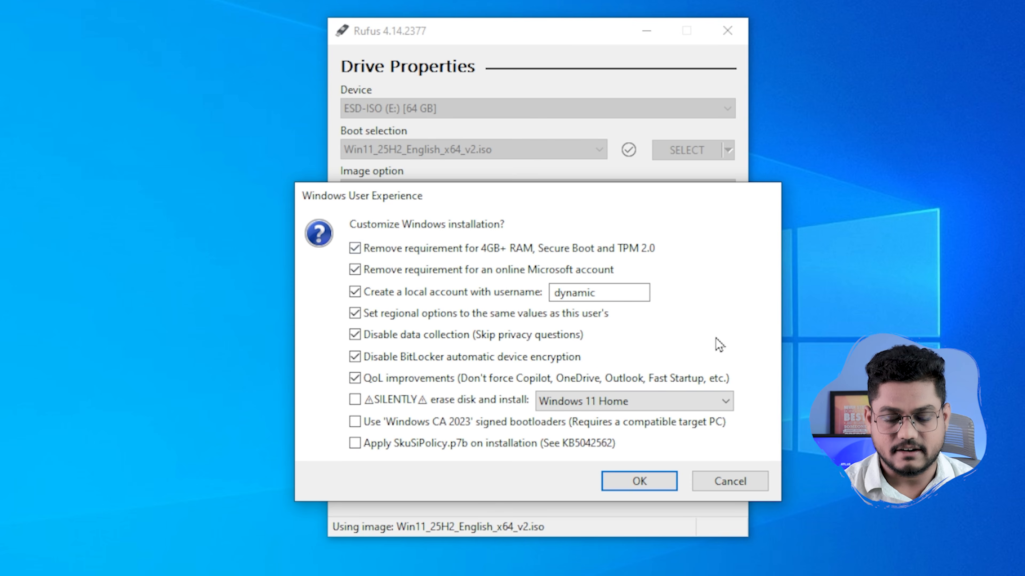
# Confirm the installation customizations and the erasure of the USB drive, and close Rufus once the drive is written
pyautogui.click(650, 484)
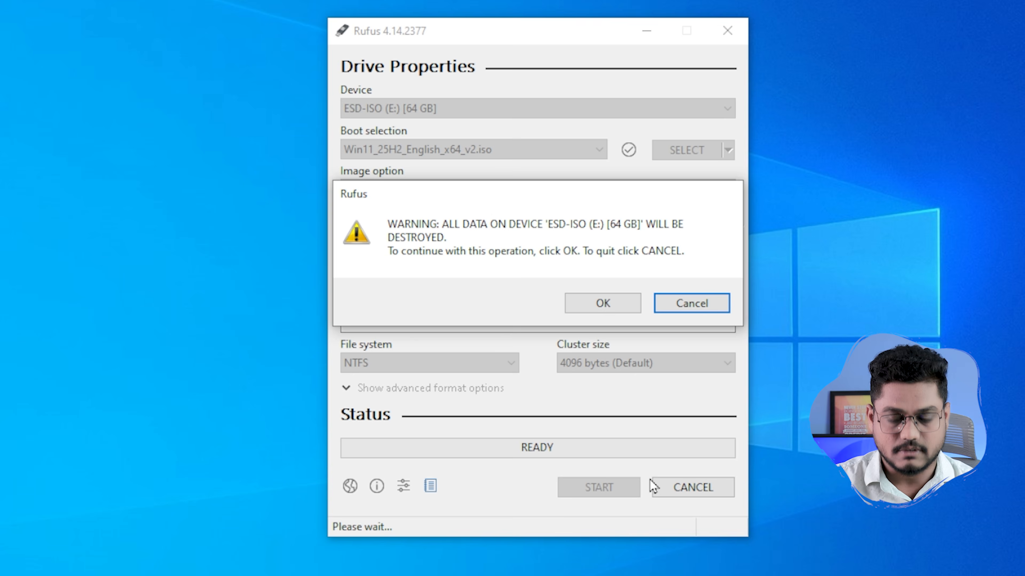
pyautogui.click(608, 304)
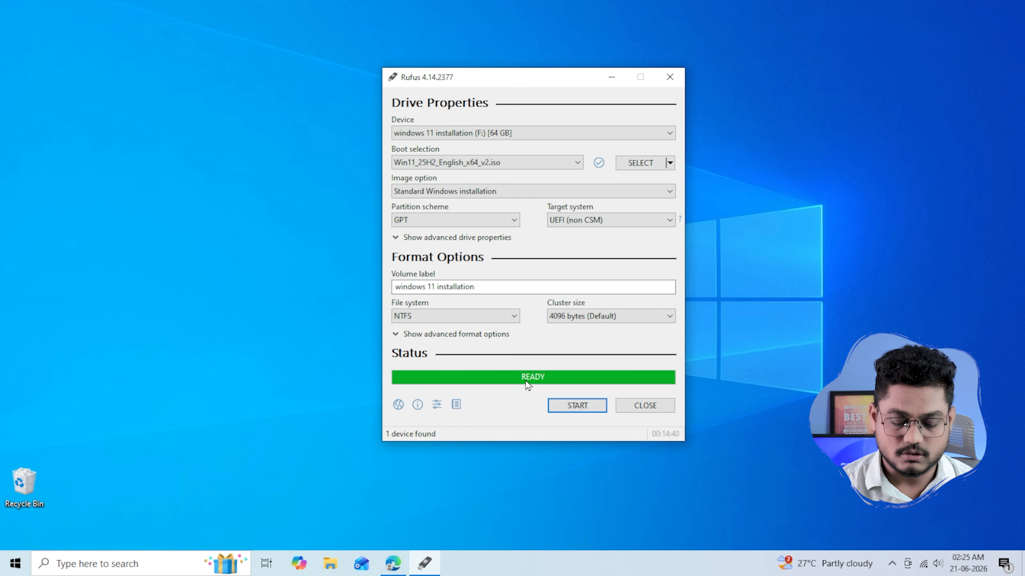
pyautogui.click(647, 407)
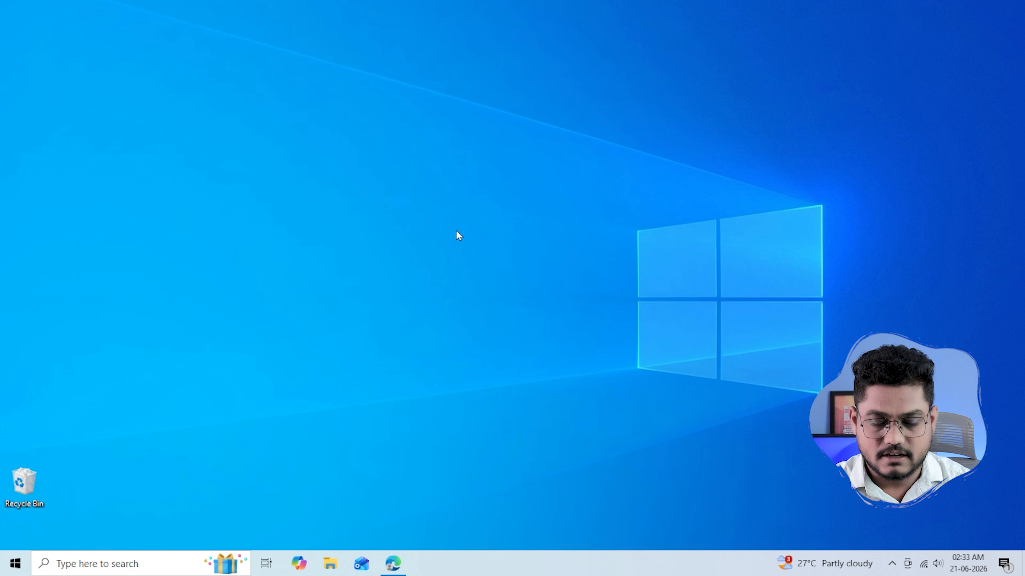
# Open the "windows 11 installation (F:)" drive in File Explorer, select the setup application, and display the files as large icons
pyautogui.click(330, 564)
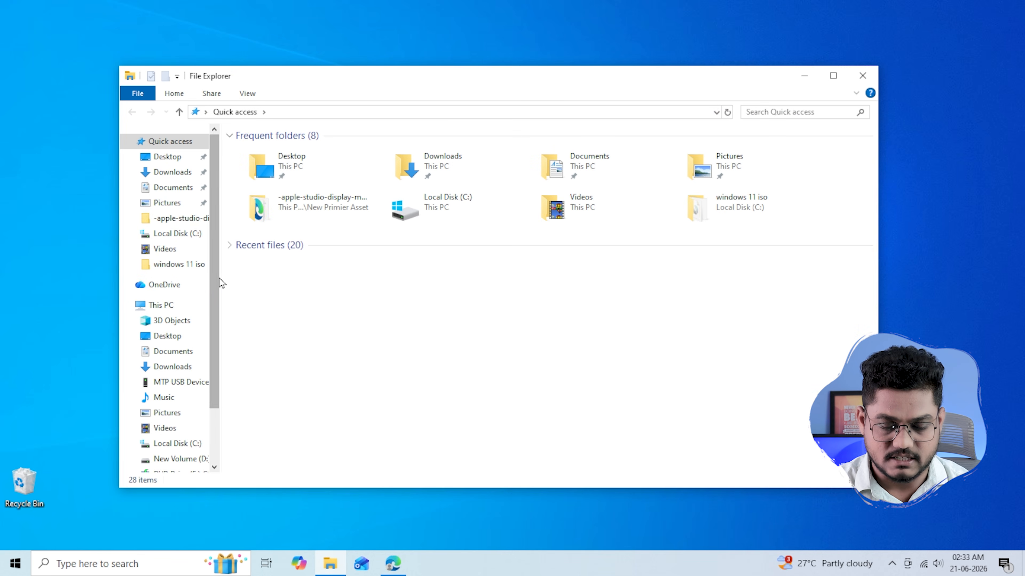
pyautogui.click(193, 303)
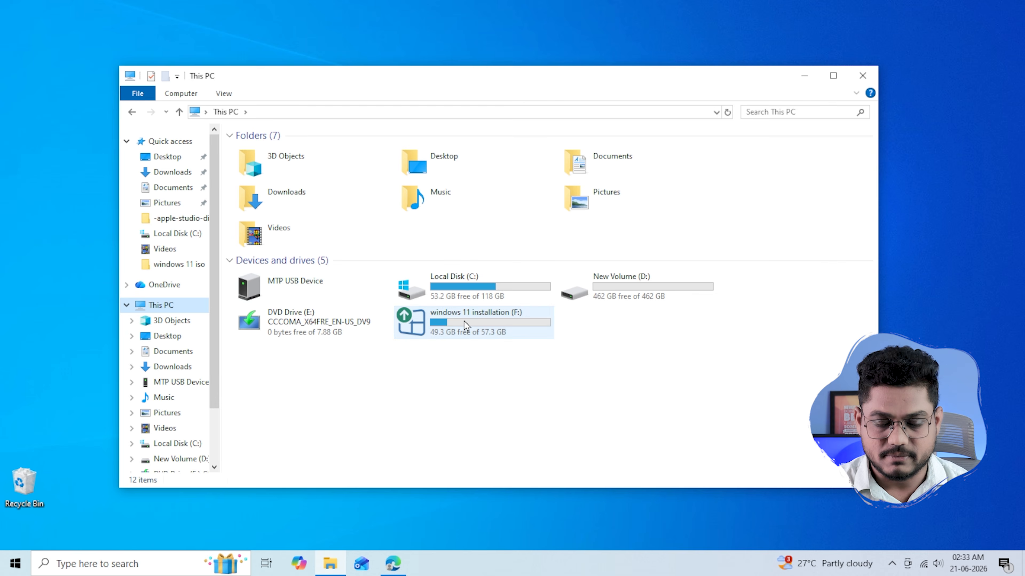
pyautogui.click(452, 318)
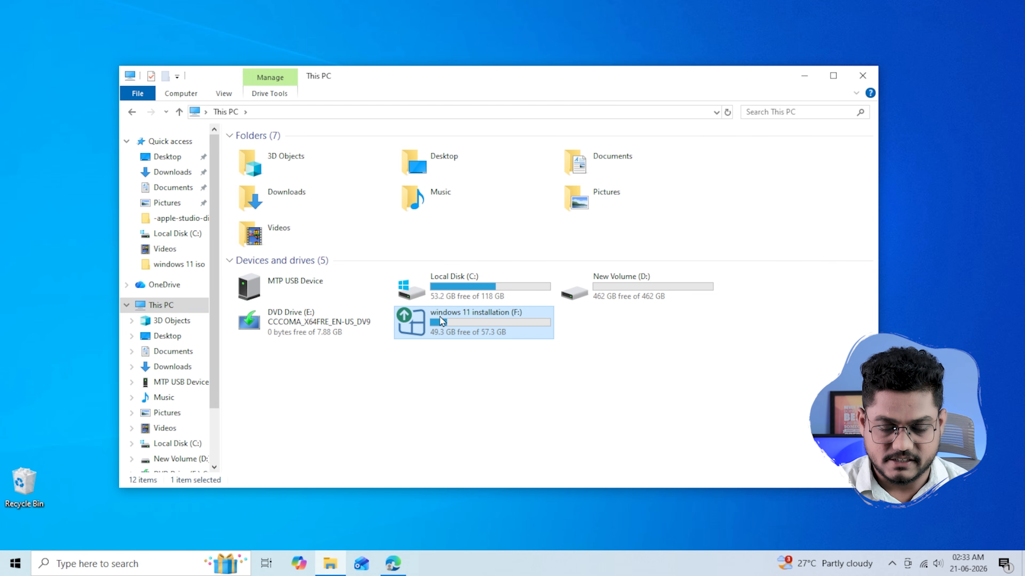
pyautogui.doubleClick(502, 329)
pyautogui.click(269, 274)
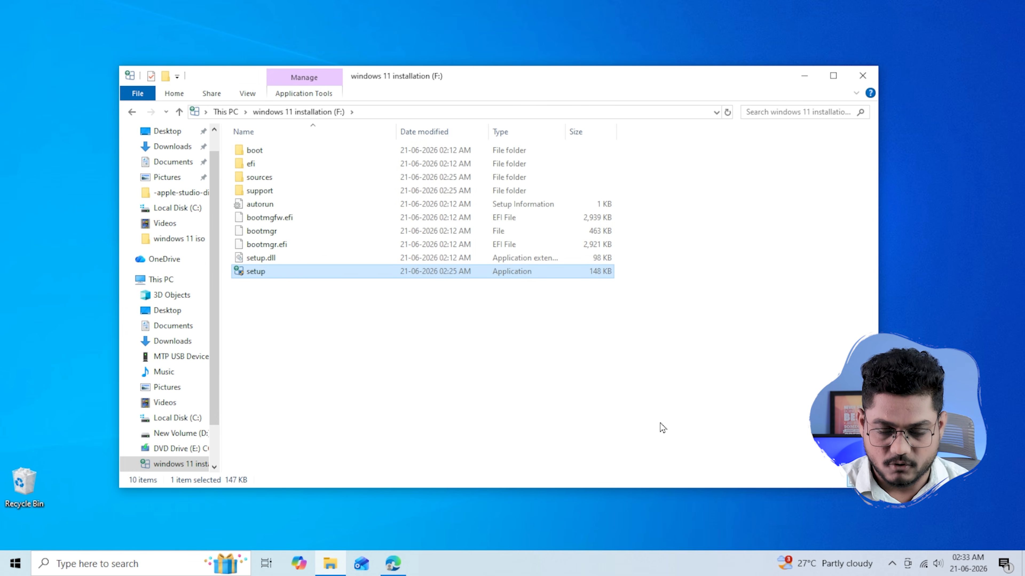
pyautogui.hotkey('ctrl', 'shift', '2')
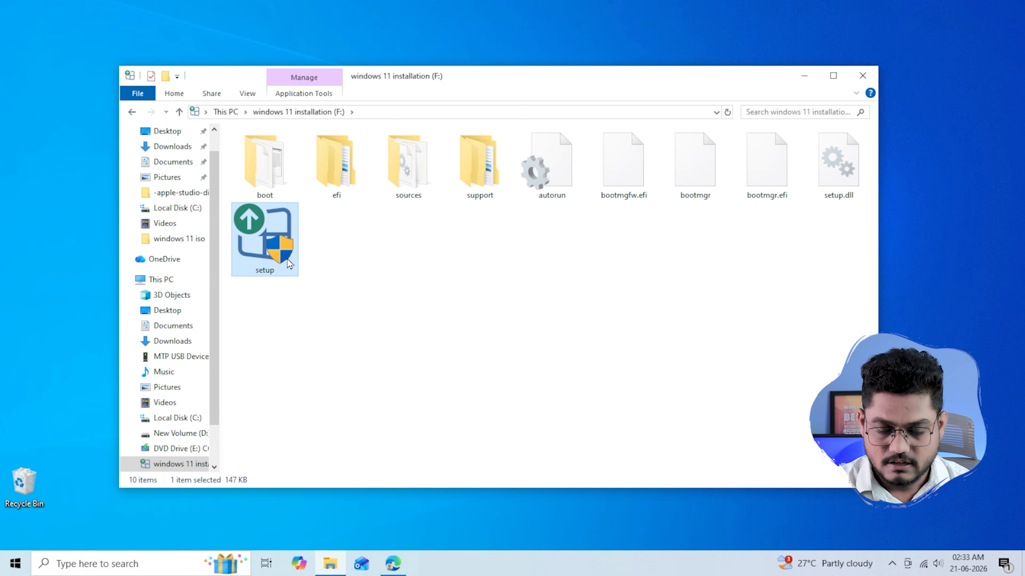
# Run the setup application from the USB drive as administrator and close the File Explorer window
pyautogui.rightClick(256, 233)
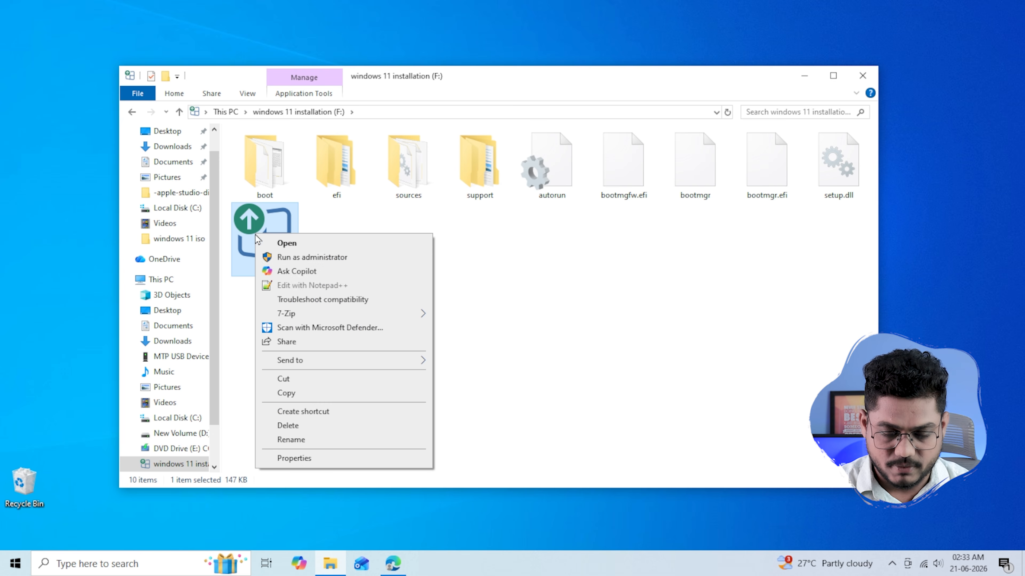
pyautogui.click(389, 258)
pyautogui.click(862, 76)
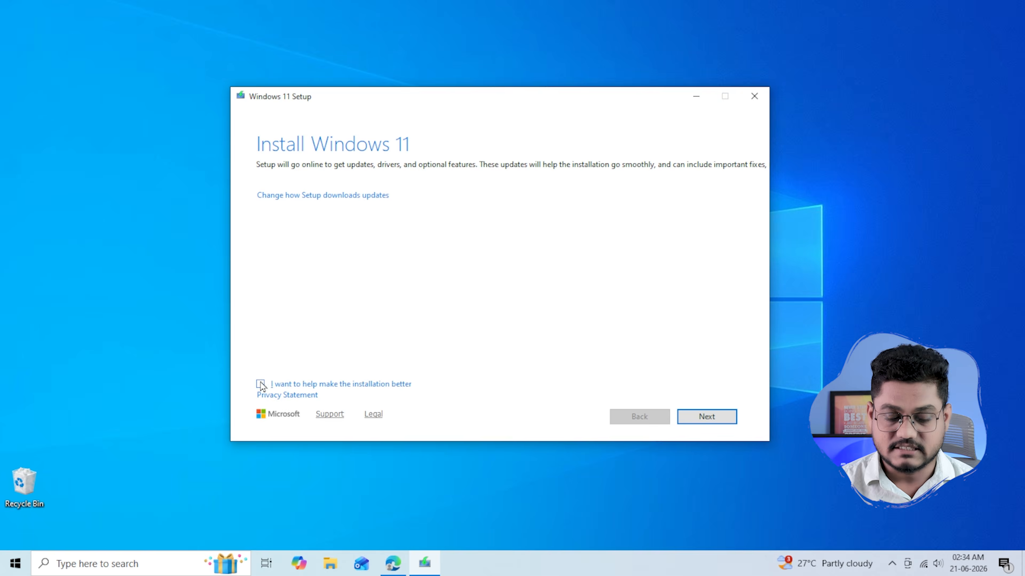
# Toggle the option to help make the installation better, proceed with Windows 11 Setup, and accept the license terms
pyautogui.click(261, 385)
pyautogui.click(724, 418)
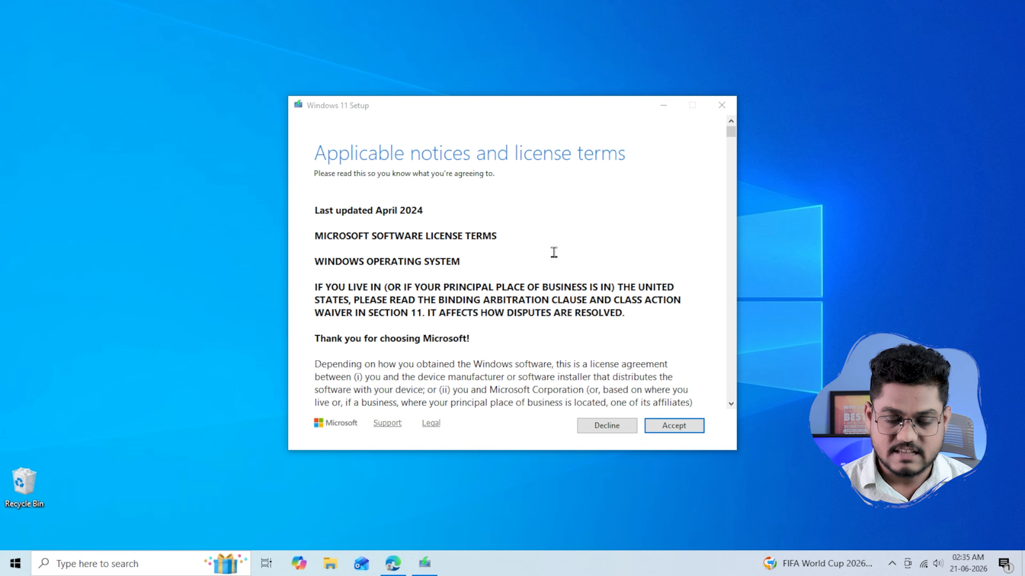
pyautogui.click(681, 428)
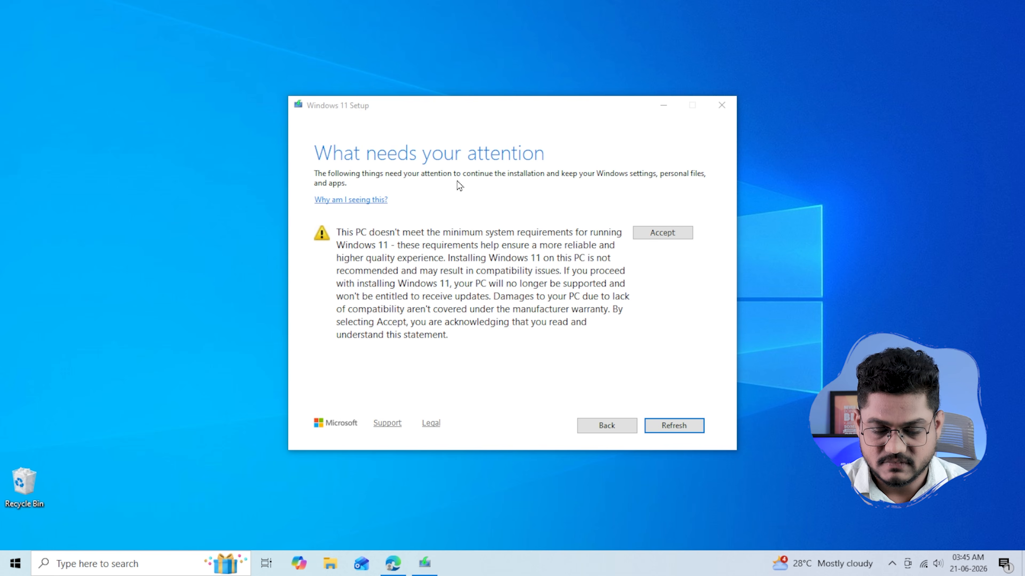
# Accept the unmet system requirements statement and start installing Windows 11 Home while keeping personal files and apps
pyautogui.click(661, 232)
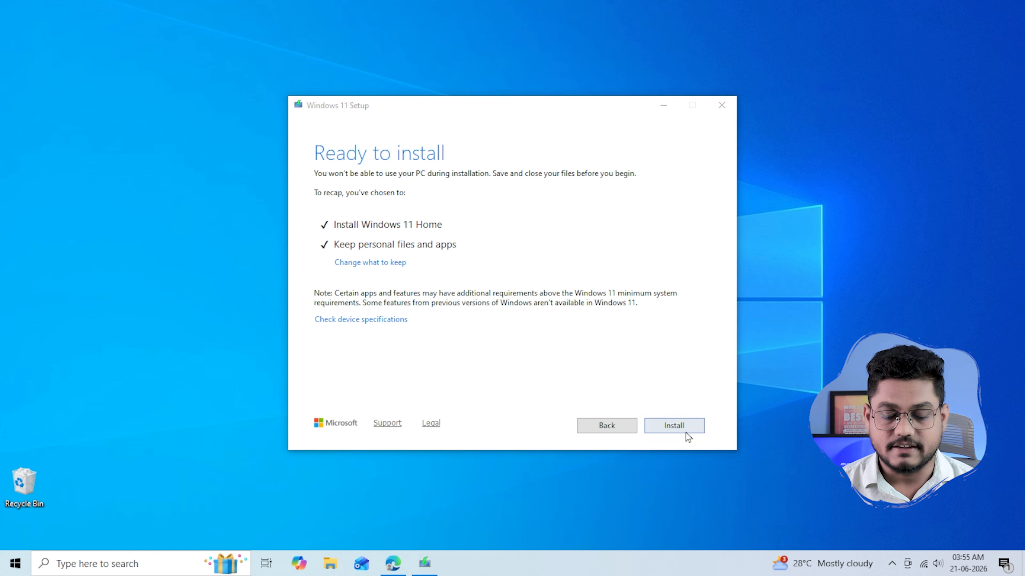
pyautogui.click(686, 427)
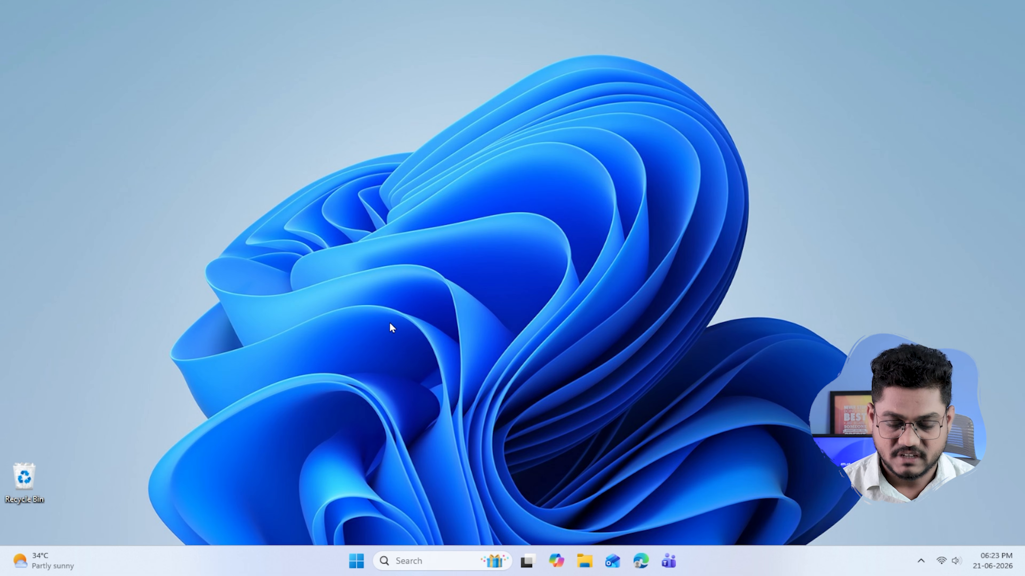
# Open Local Disk (C:) in File Explorer, locate the Windows.old folder and view its available actions, and close the window
pyautogui.click(584, 561)
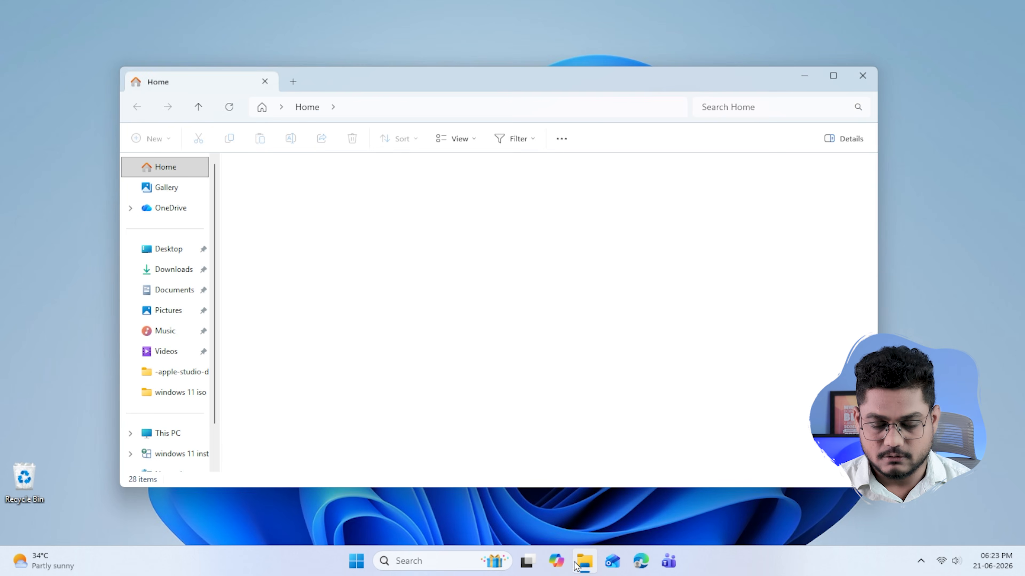
pyautogui.click(184, 431)
pyautogui.click(329, 201)
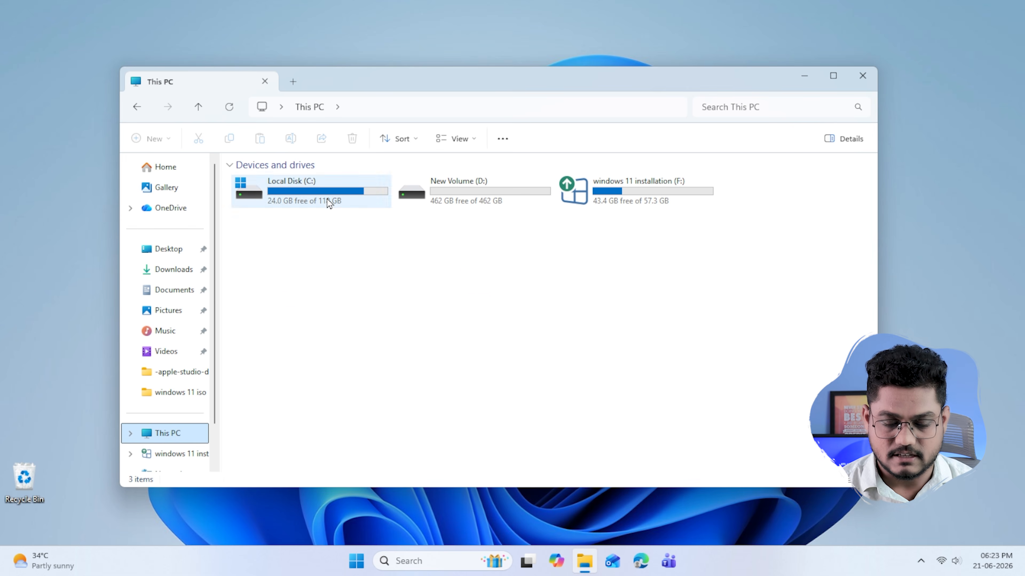
pyautogui.doubleClick(327, 205)
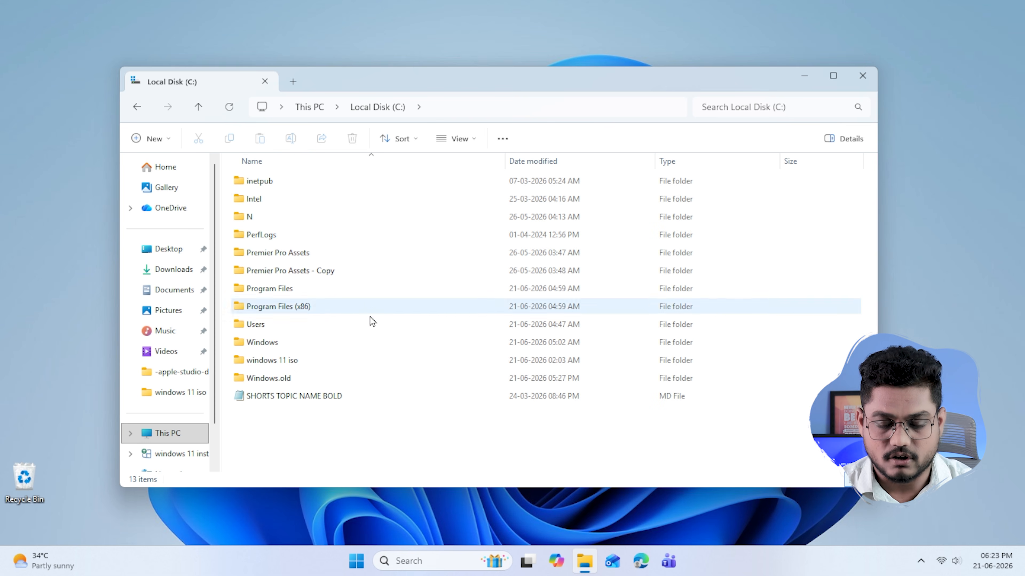
pyautogui.click(276, 379)
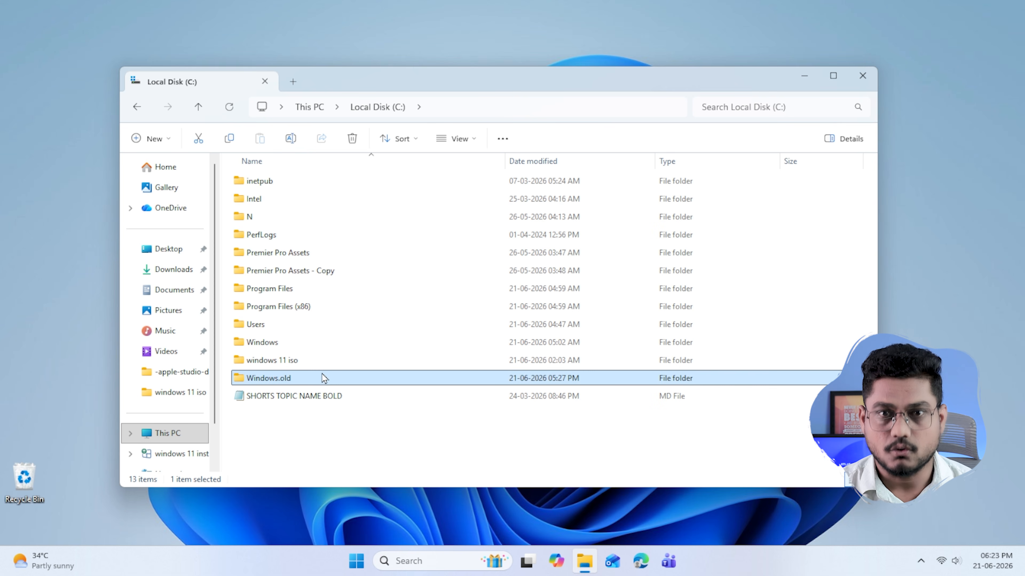
pyautogui.rightClick(355, 381)
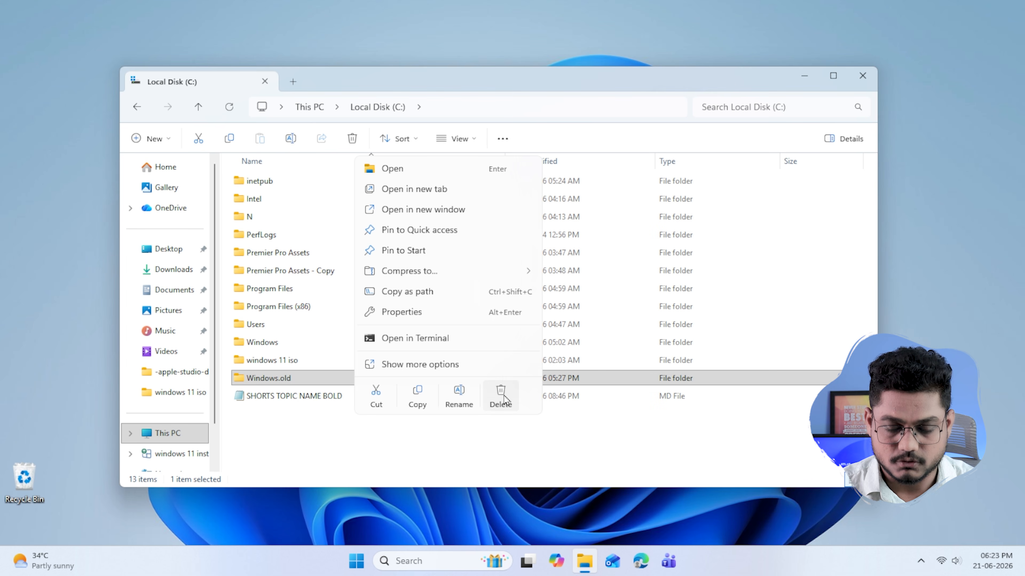
pyautogui.press('Escape')
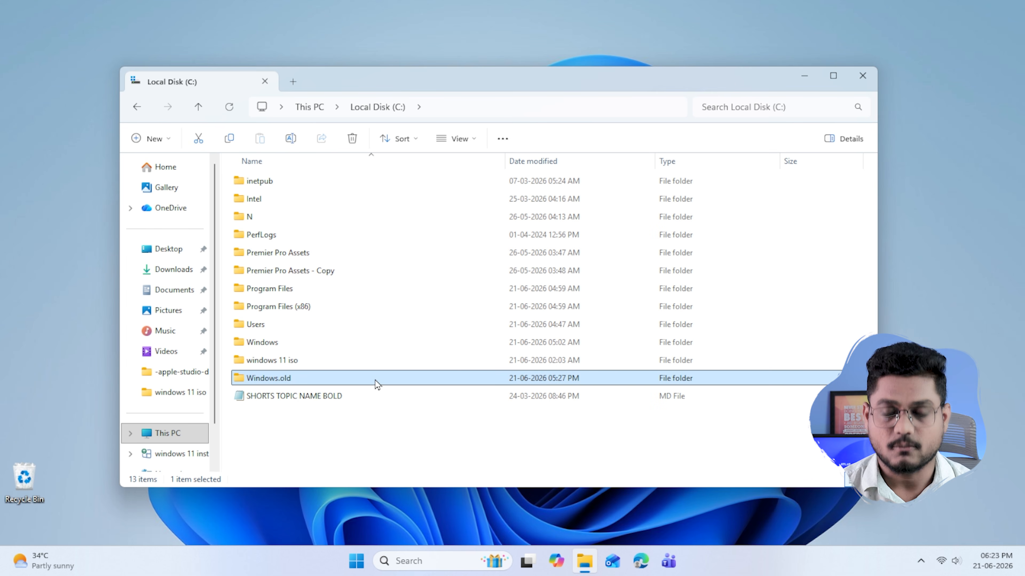
pyautogui.click(862, 75)
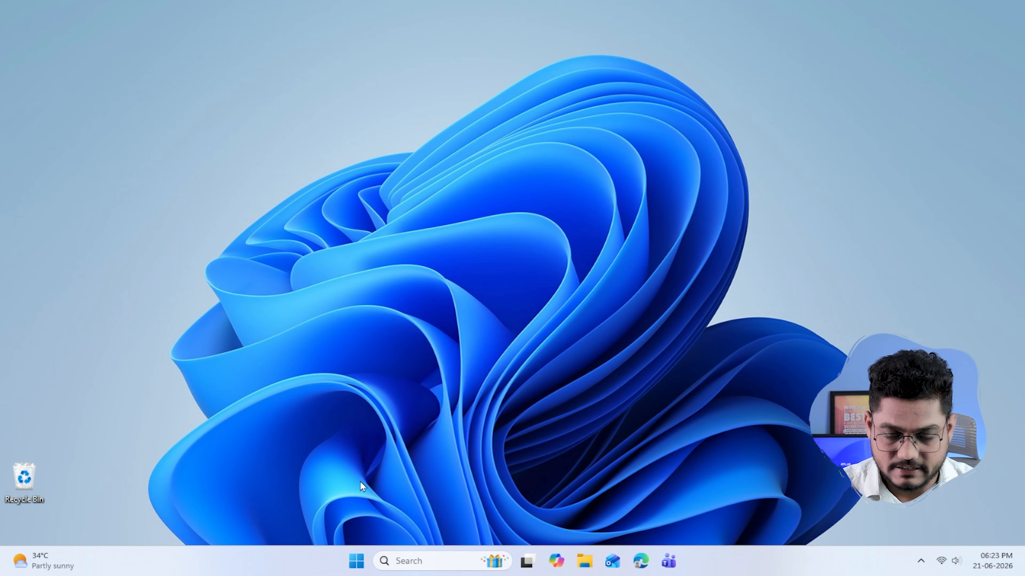
# Search for Disk Cleanup, open it, and scan drive C: for files to delete
pyautogui.click(365, 563)
pyautogui.write('disk')
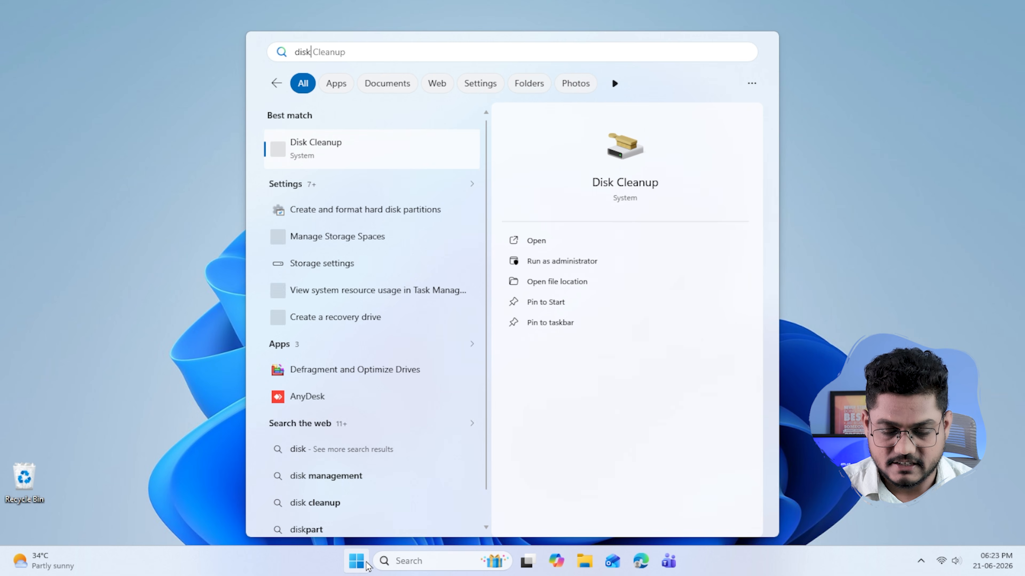
pyautogui.click(627, 186)
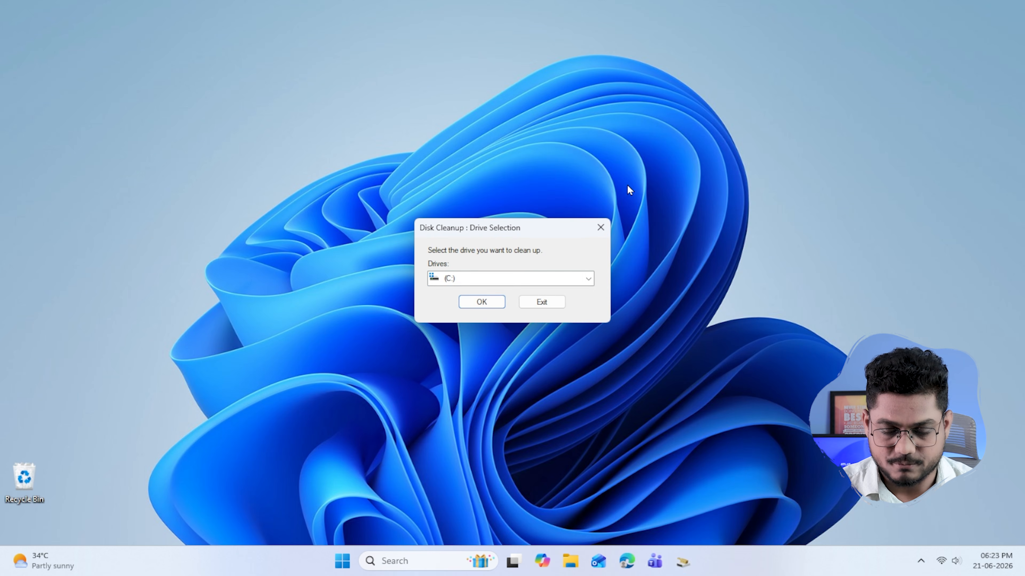
pyautogui.click(510, 282)
pyautogui.click(510, 291)
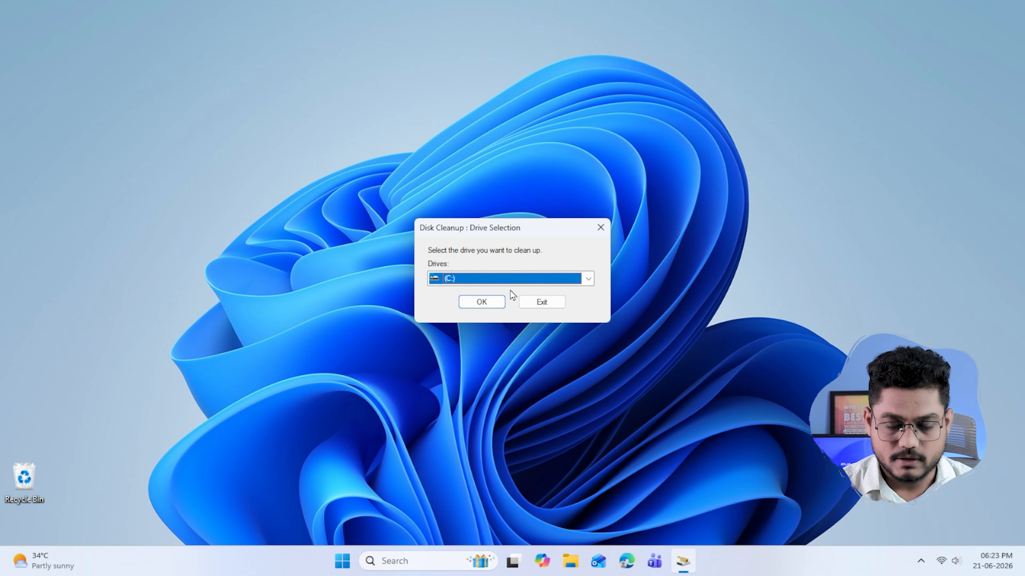
pyautogui.click(488, 302)
pyautogui.moveTo(177, 60); pyautogui.dragTo(487, 93)
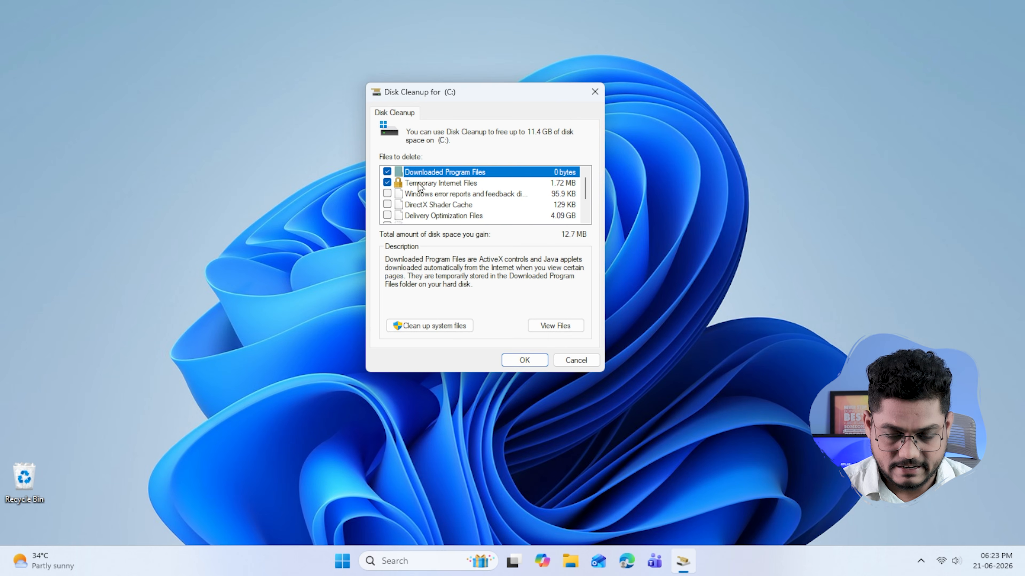
# Include system files in the cleanup of drive C: and review the Previous Windows installation(s) entry
pyautogui.click(451, 328)
pyautogui.click(478, 300)
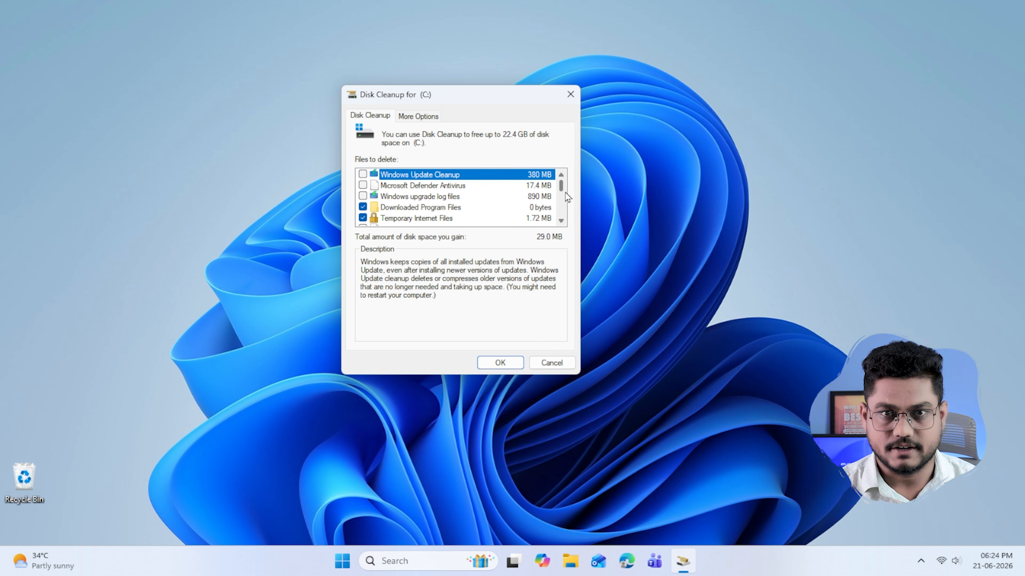
pyautogui.moveTo(562, 187)
pyautogui.mouseDown()
pyautogui.moveTo(552, 207)
pyautogui.moveTo(559, 179)
pyautogui.mouseUp()
pyautogui.click(504, 200)
pyautogui.click(535, 209)
pyautogui.click(524, 198)
# Mark the remaining categories, including Windows Update Cleanup, Previous Windows installation(s), Recycle Bin and Temporary files, and permanently delete the selected files
pyautogui.click(362, 175)
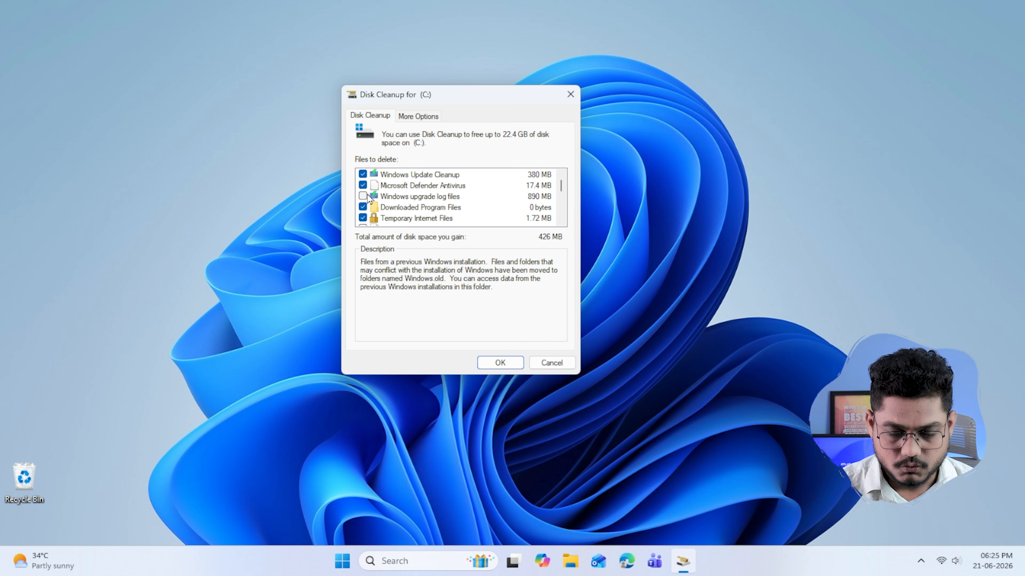
pyautogui.moveTo(561, 187); pyautogui.dragTo(562, 194)
pyautogui.click(363, 218)
pyautogui.scroll(-2, 365, 214)
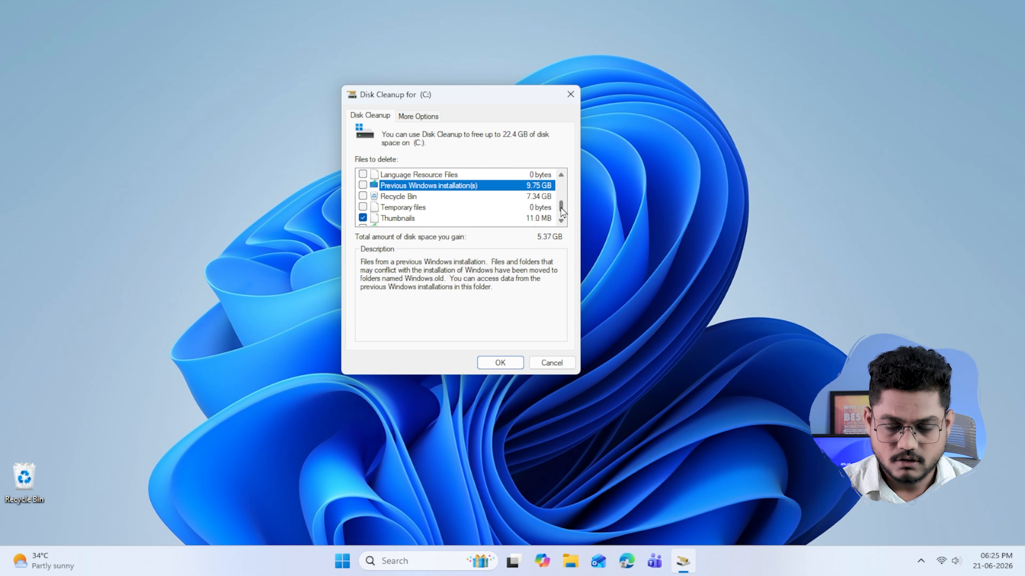
pyautogui.click(362, 196)
pyautogui.click(363, 185)
pyautogui.click(363, 207)
pyautogui.scroll(-1, 365, 210)
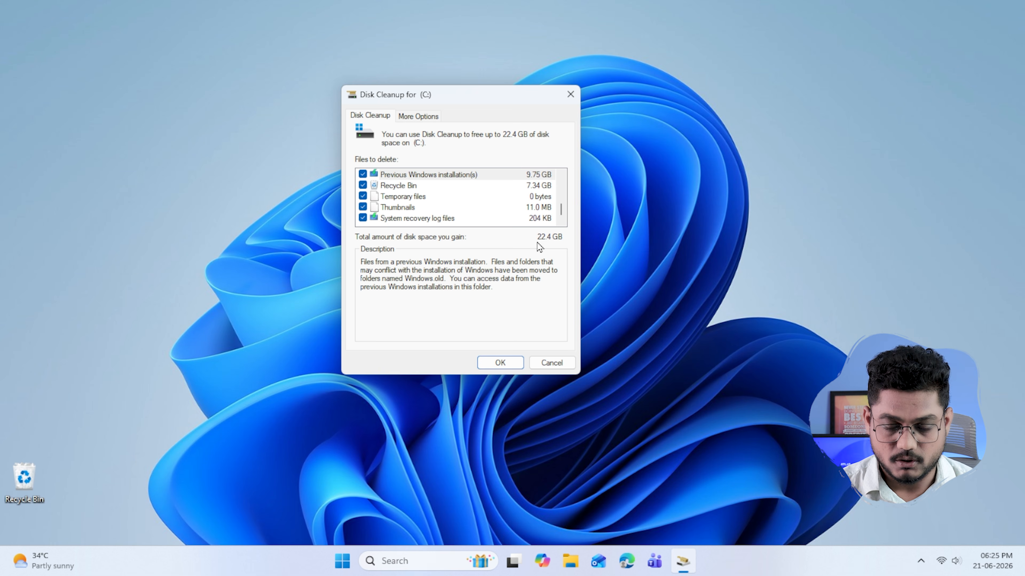
pyautogui.click(500, 362)
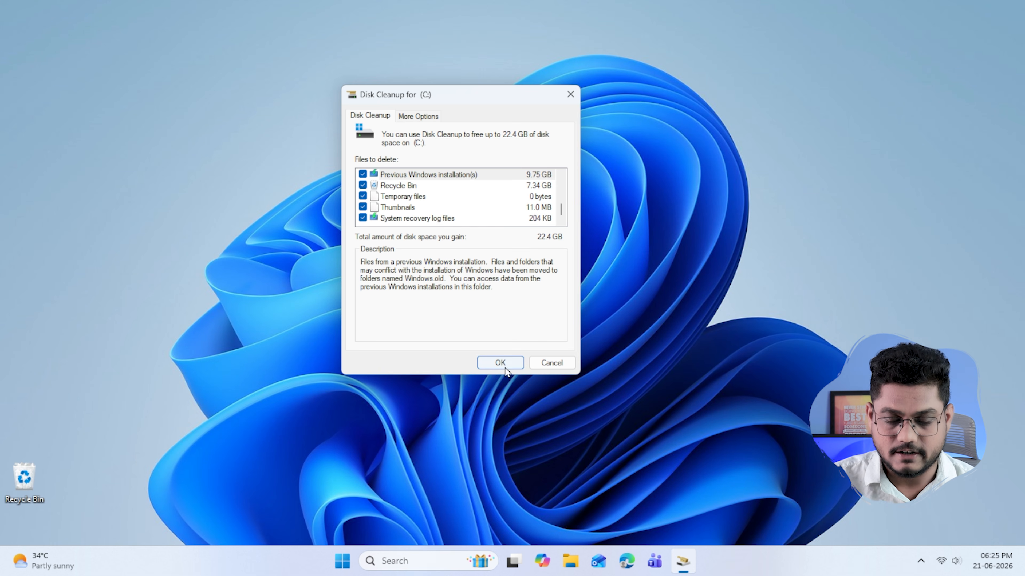
pyautogui.click(529, 284)
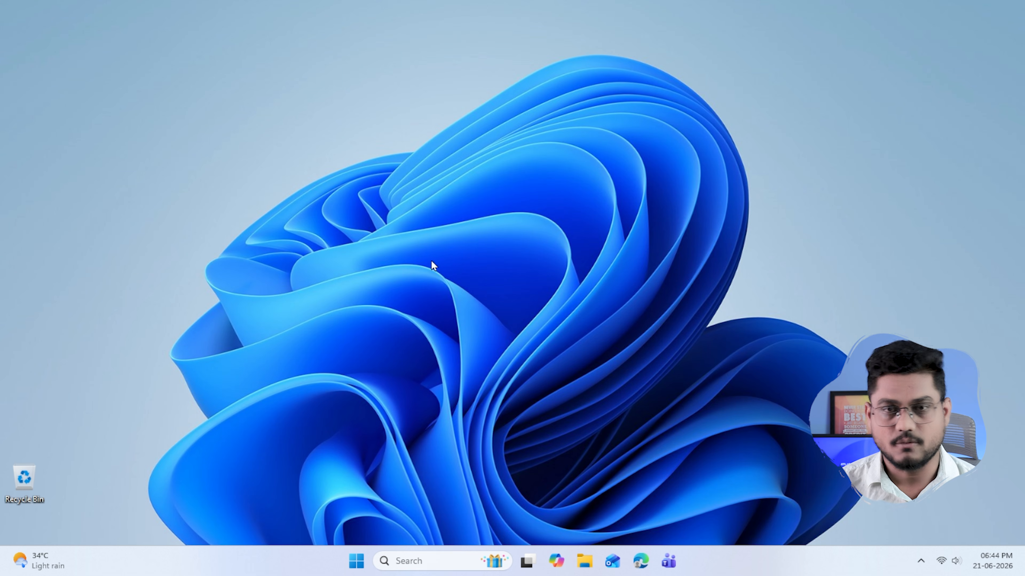
# Check Local Disk (C:) in File Explorer for the Windows.old folder and close the window
pyautogui.click(584, 561)
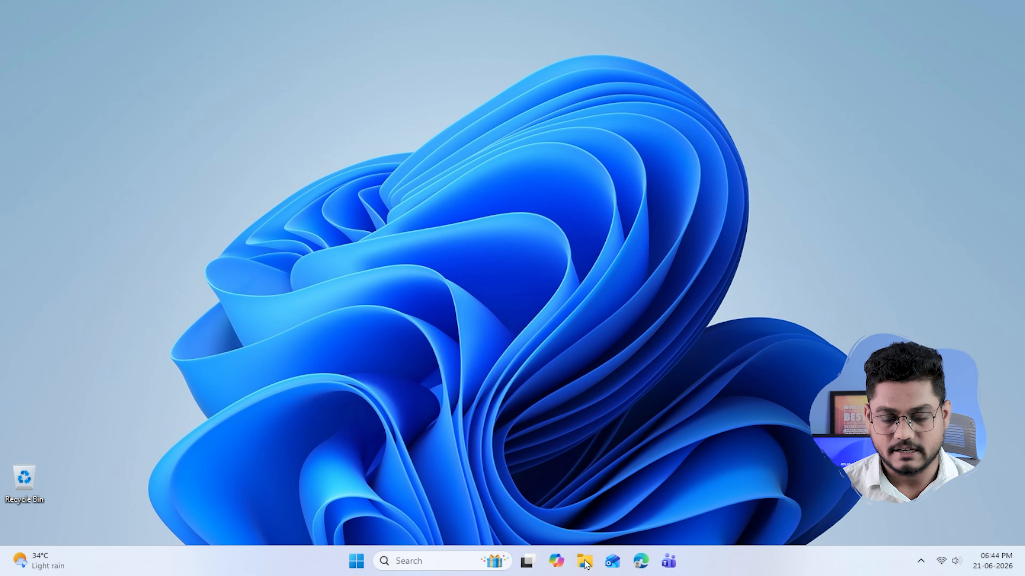
pyautogui.doubleClick(281, 210)
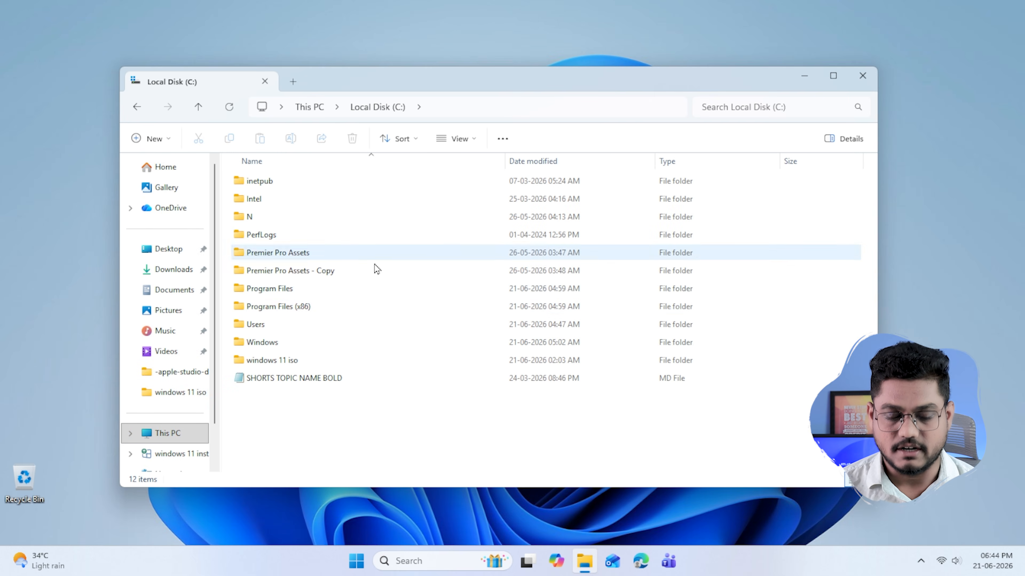
pyautogui.hotkey('ctrl', 'a')
pyautogui.click(316, 343)
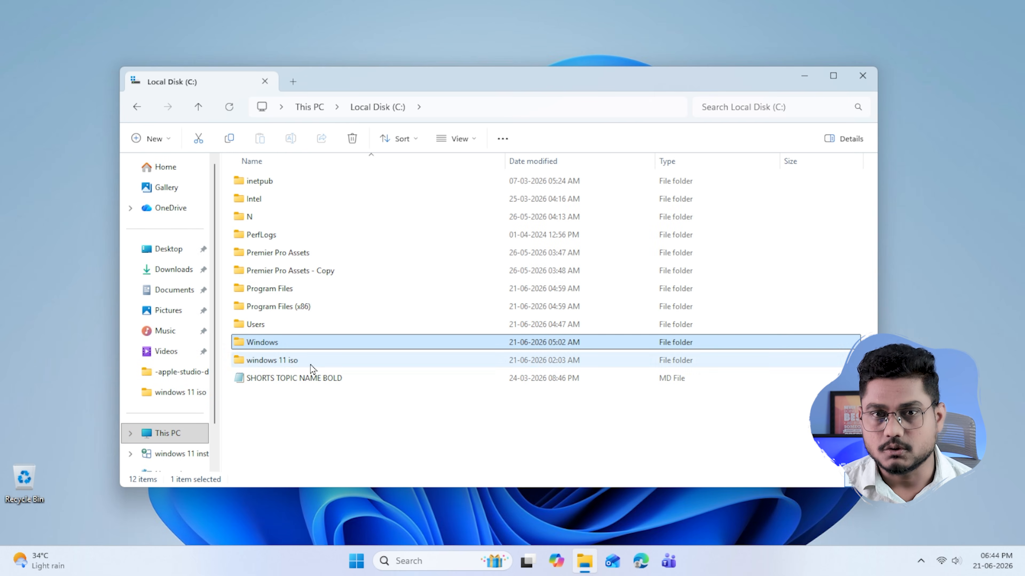
pyautogui.click(863, 75)
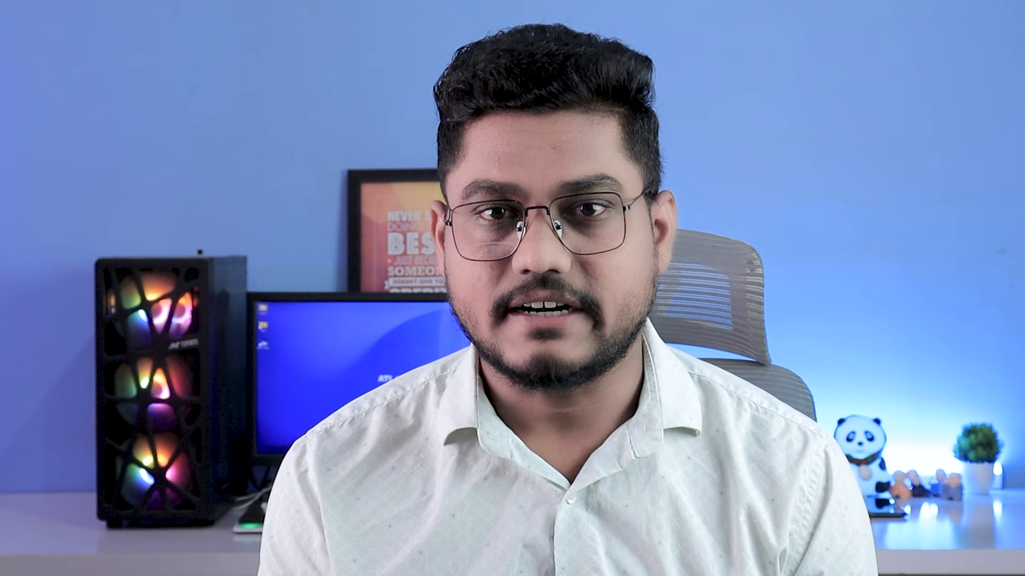